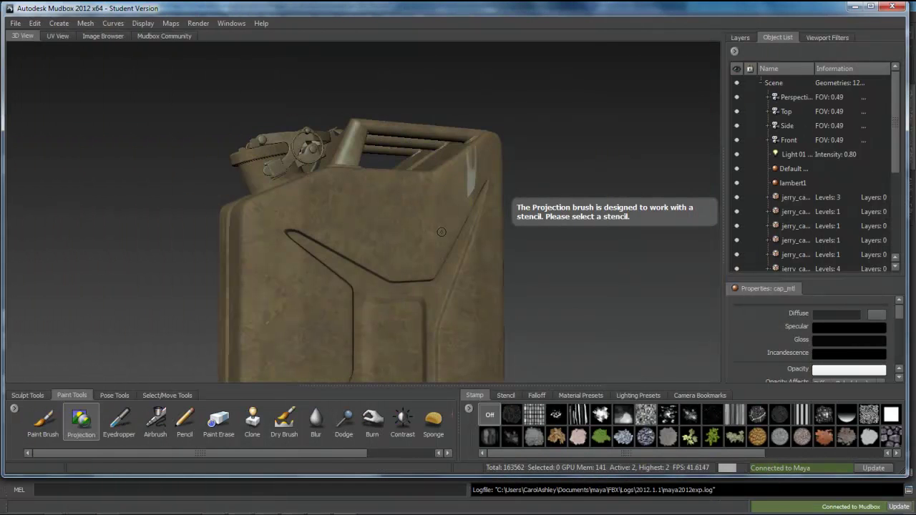
Step: Examine the painted jerry can from several sides and close up around the upper corner beside the handle
right_click_drag(442, 232, 387, 231, "alt")
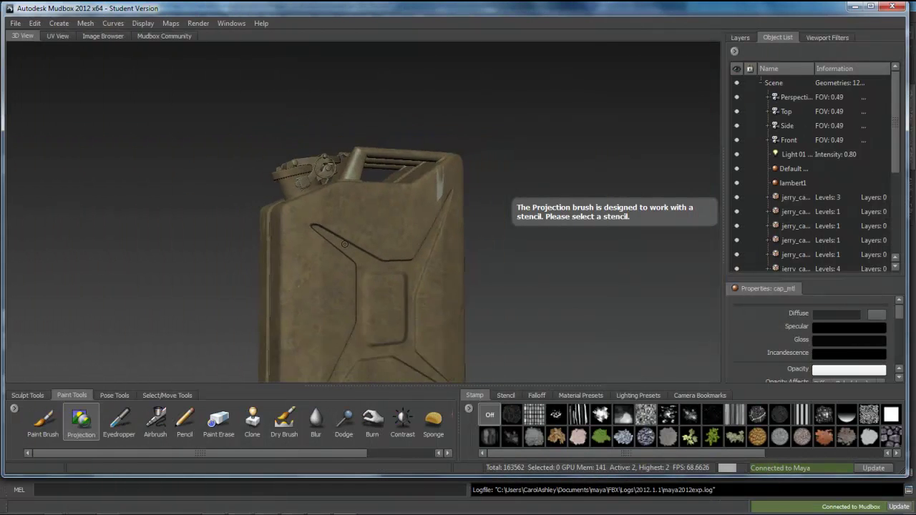
middle_click_drag(386, 230, 387, 114, "alt")
left_click_drag(387, 115, 440, 234, "alt")
middle_click_drag(440, 234, 421, 282, "alt")
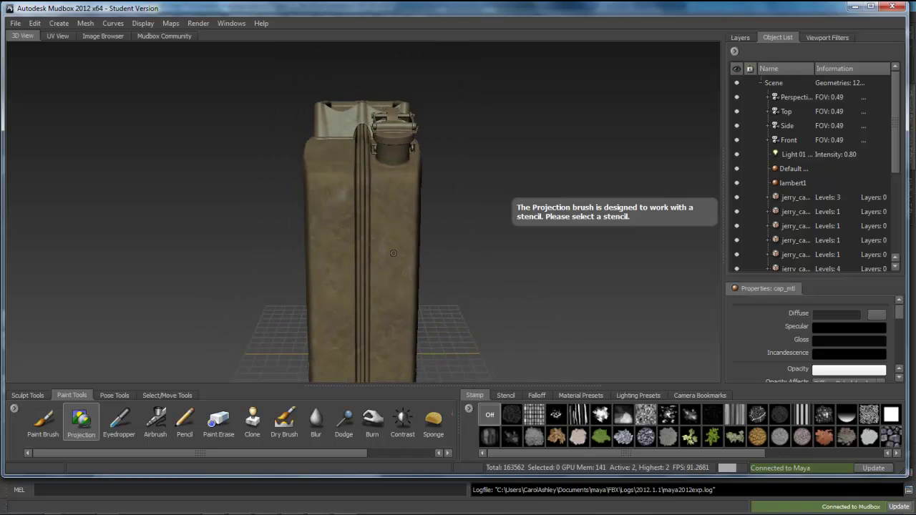
left_click_drag(421, 282, 481, 267, "alt")
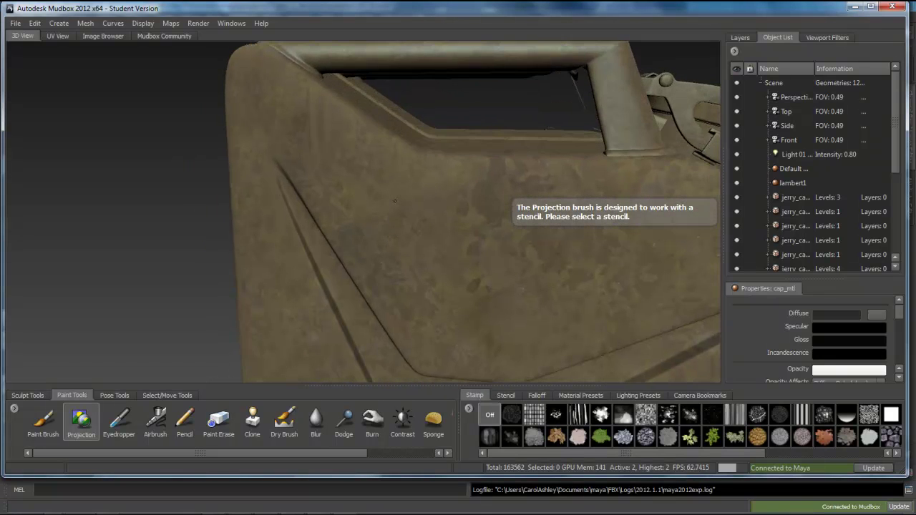
right_click_drag(283, 189, 308, 179, "alt")
left_click_drag(308, 179, 302, 116, "alt")
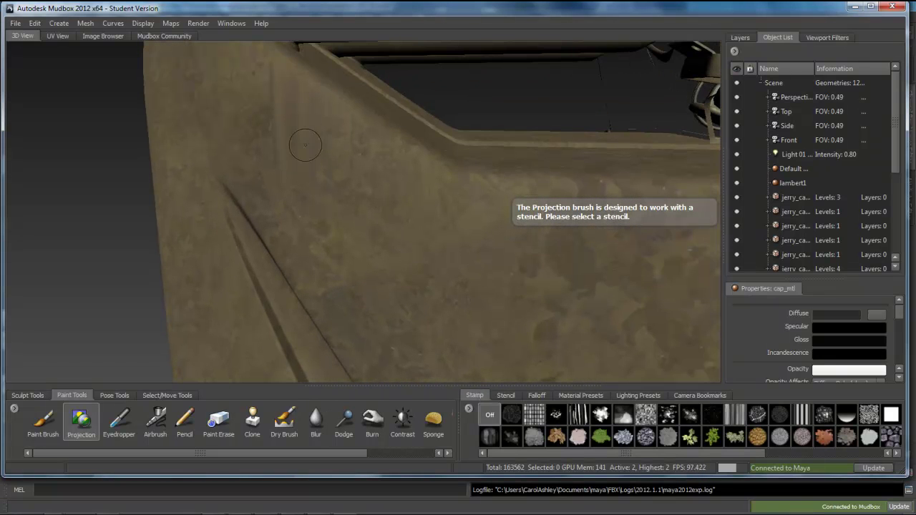
right_click_drag(304, 121, 265, 147, "alt")
left_click_drag(265, 147, 417, 267, "alt")
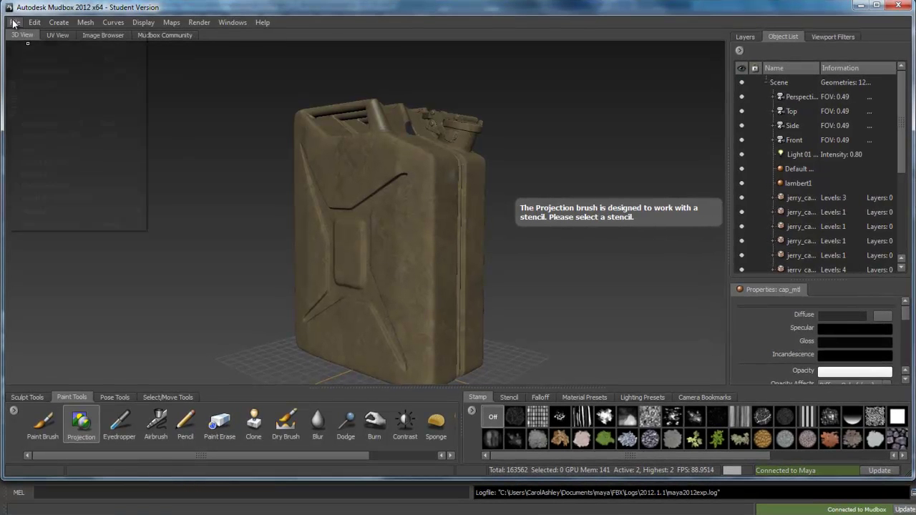
Step: Save the scene under the new name jc_tex_v1 as a Mudbox file
left_click(32, 76)
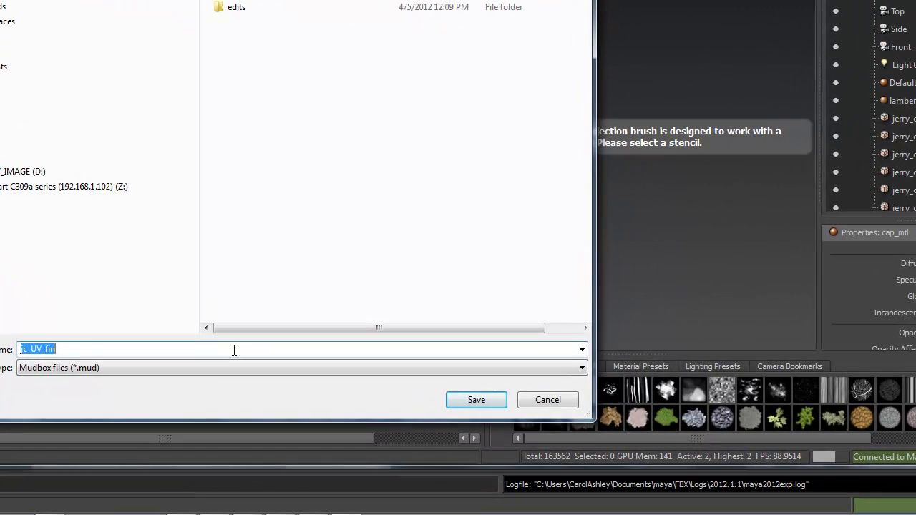
type("jc")
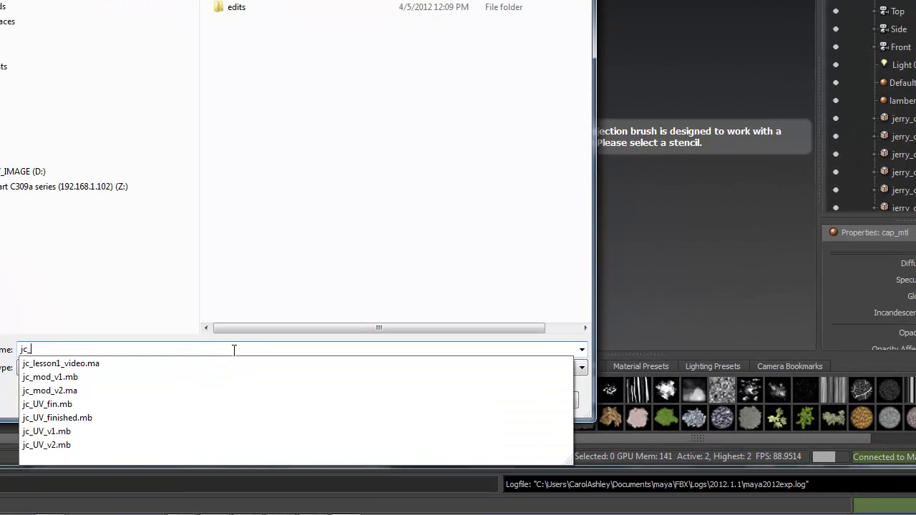
type("_tex_v1")
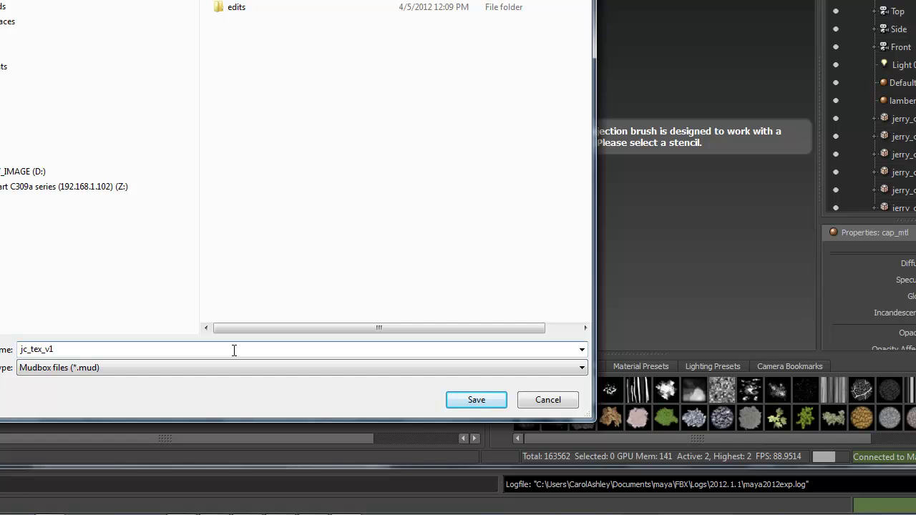
key("Return")
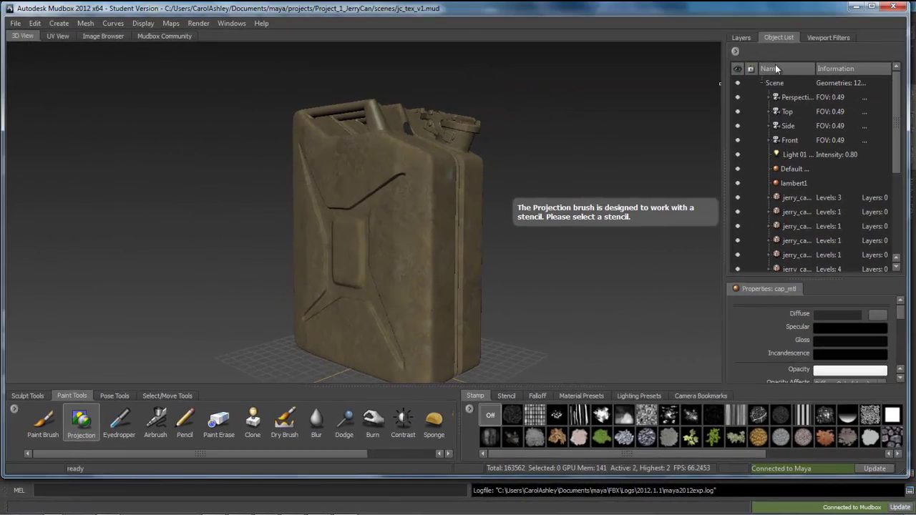
Step: Minimize Mudbox to switch to the jerry can scene in Maya and select the jerry_can_body mesh
left_click(857, 7)
scroll(433, 313, "up", 3)
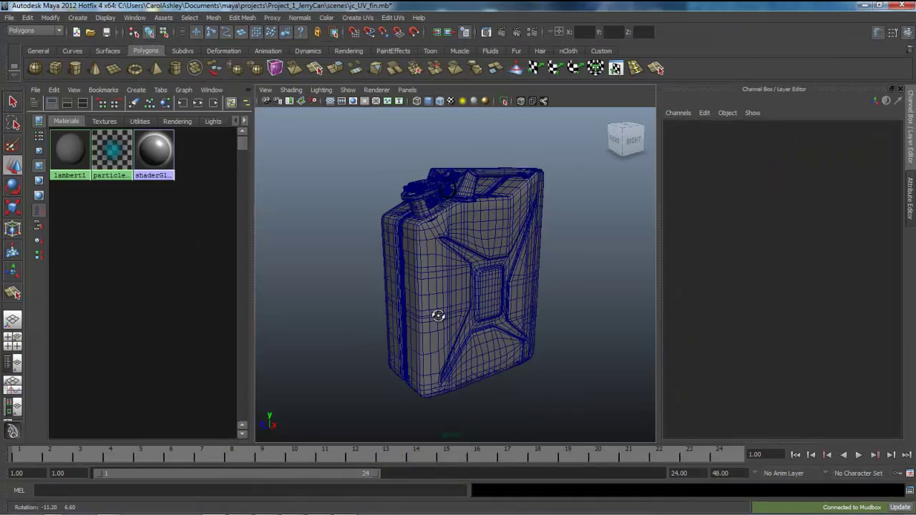
left_click(477, 303)
left_click_drag(501, 285, 428, 293, "alt")
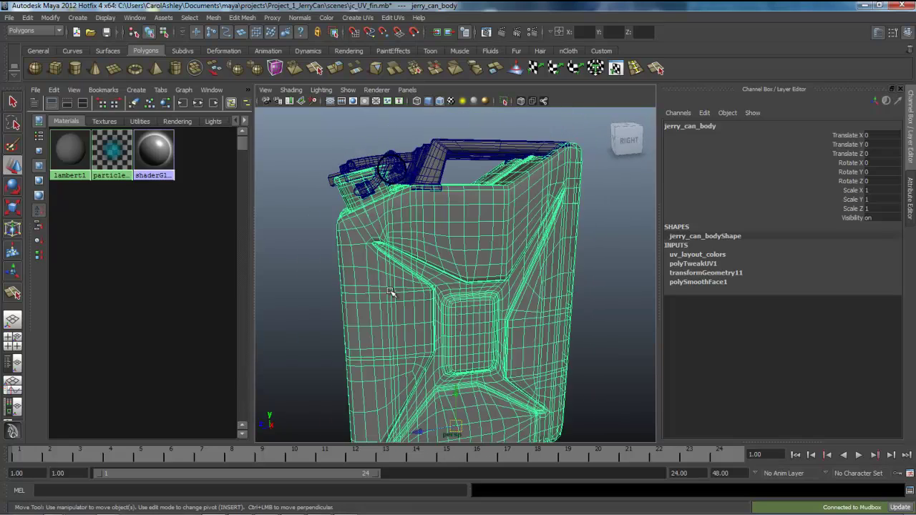
Step: Display the face normals of the selected jerry can body
left_click(106, 17)
mouse_move(130, 146)
mouse_move(130, 126)
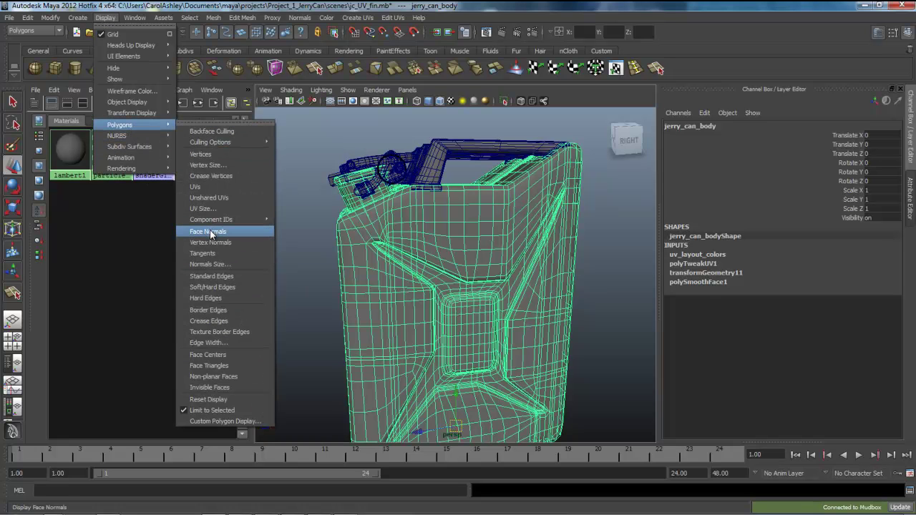
left_click(209, 231)
Step: Set the display size of the normals to 0.29 and inspect them around the body's upper corner
mouse_move(307, 245)
right_mouse_down("alt")
mouse_move(419, 262)
mouse_move(262, 256)
right_mouse_up("alt")
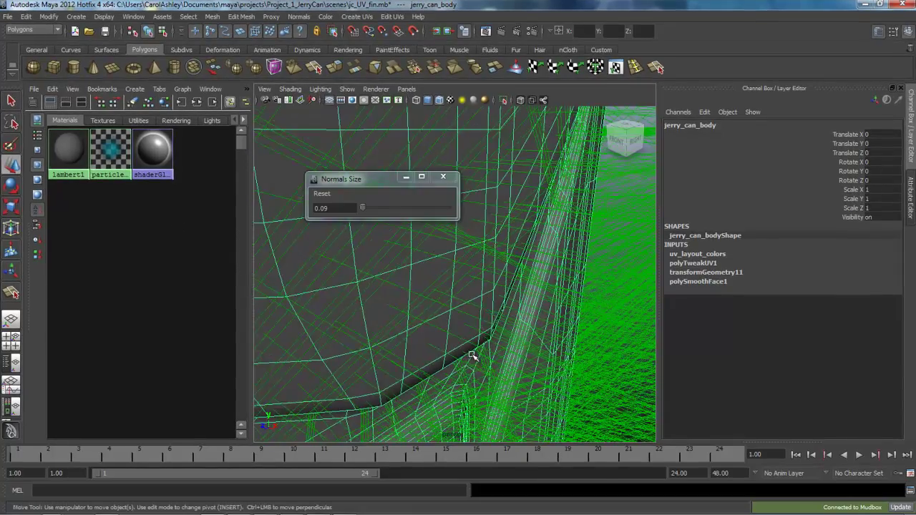
left_click_drag(472, 357, 388, 358, "alt")
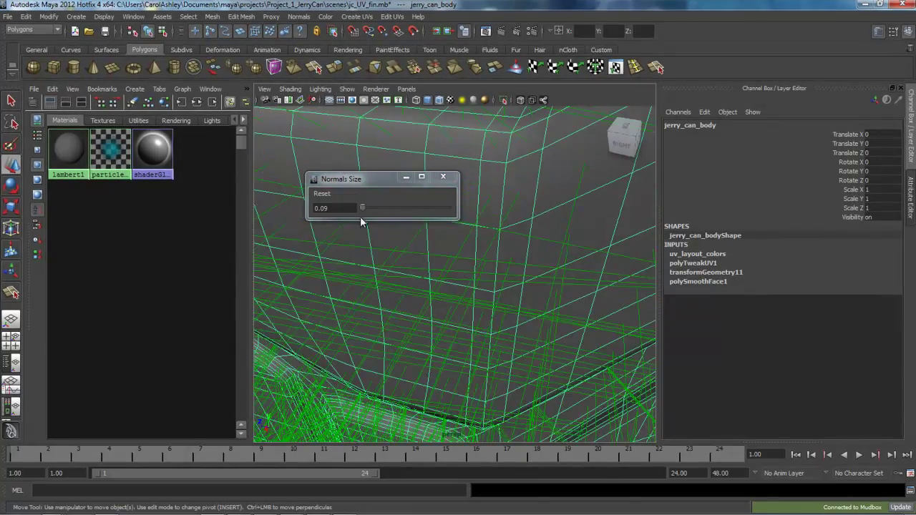
left_click_drag(363, 208, 365, 209)
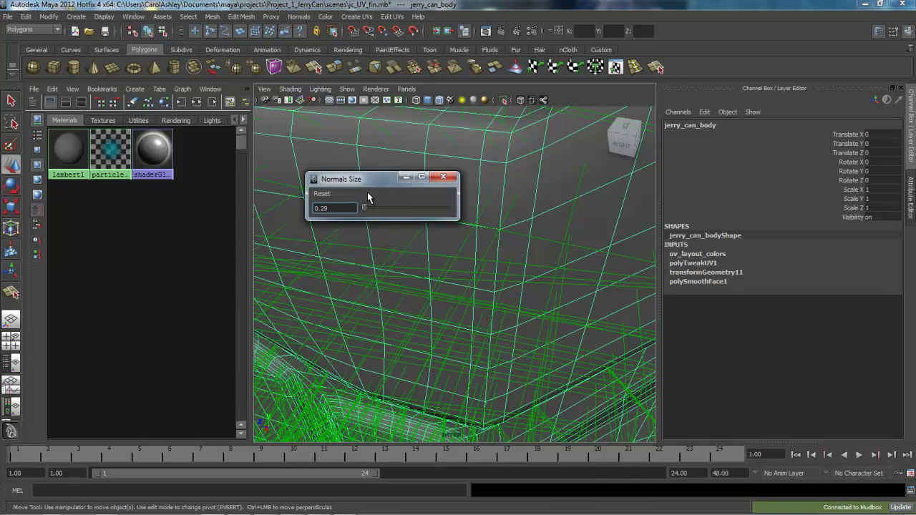
left_click(444, 177)
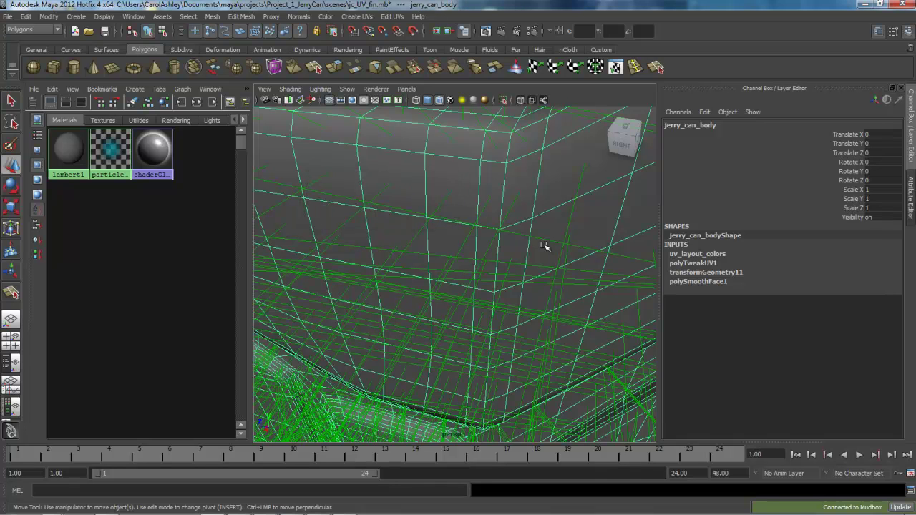
left_click_drag(544, 248, 428, 241, "alt")
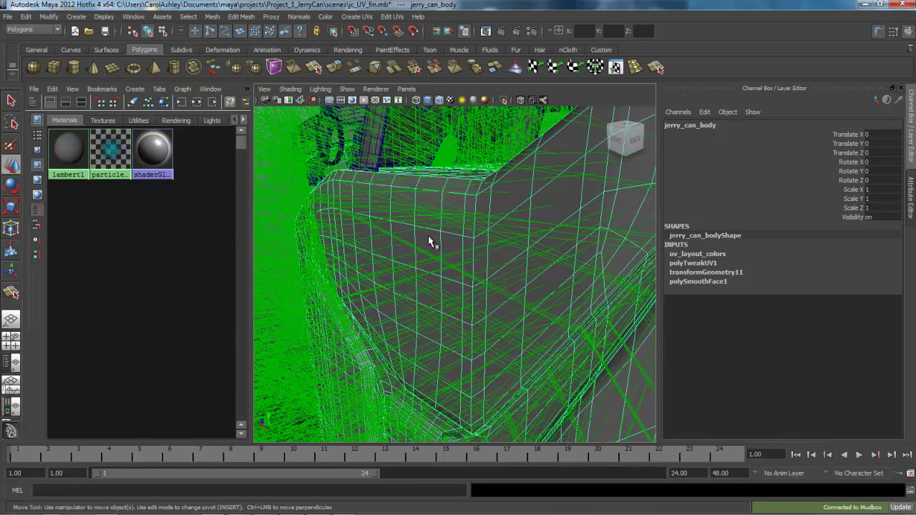
Step: Set the Divisions of the body's polySmoothFace1 node to 0
left_click(712, 281)
left_click(852, 309)
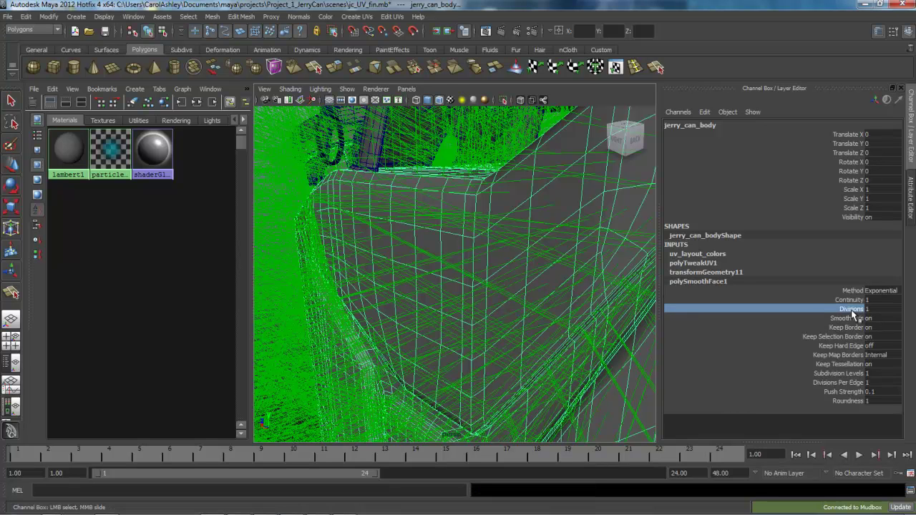
middle_click_drag(636, 300, 630, 301)
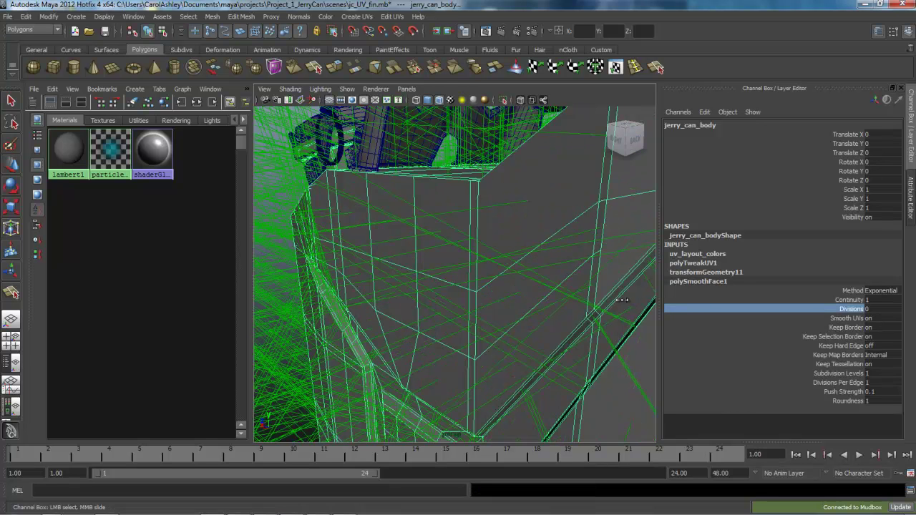
Step: Check the normals near the body's upper corner by selecting a face there, and return to object mode
left_click_drag(476, 308, 352, 247, "alt")
right_click_drag(434, 294, 499, 297, "alt")
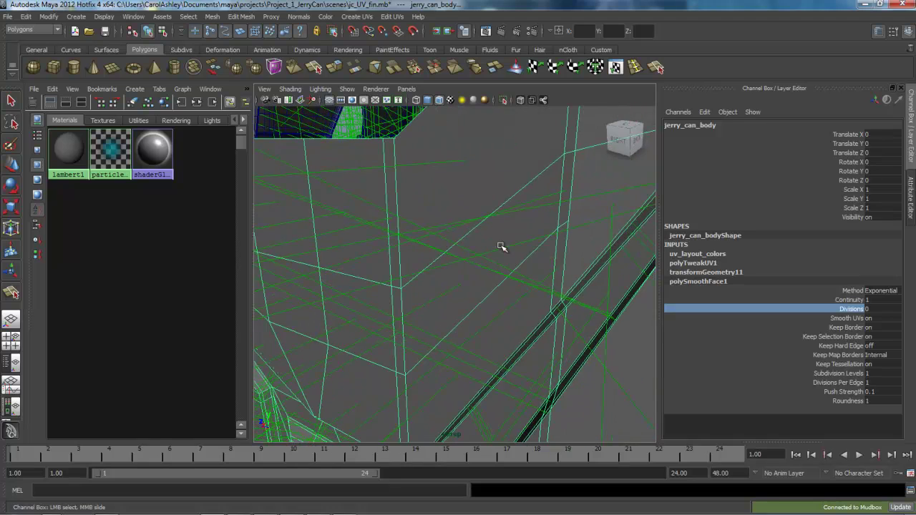
right_click_drag(500, 246, 501, 278)
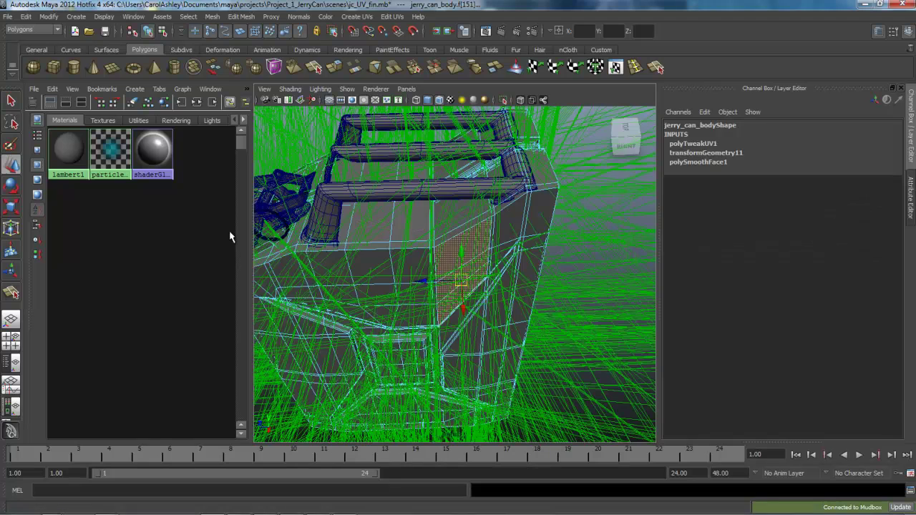
left_click_drag(231, 237, 323, 248, "alt")
right_click_drag(386, 262, 429, 251)
Step: Hide the face normals of the jerry can body
left_click(105, 16)
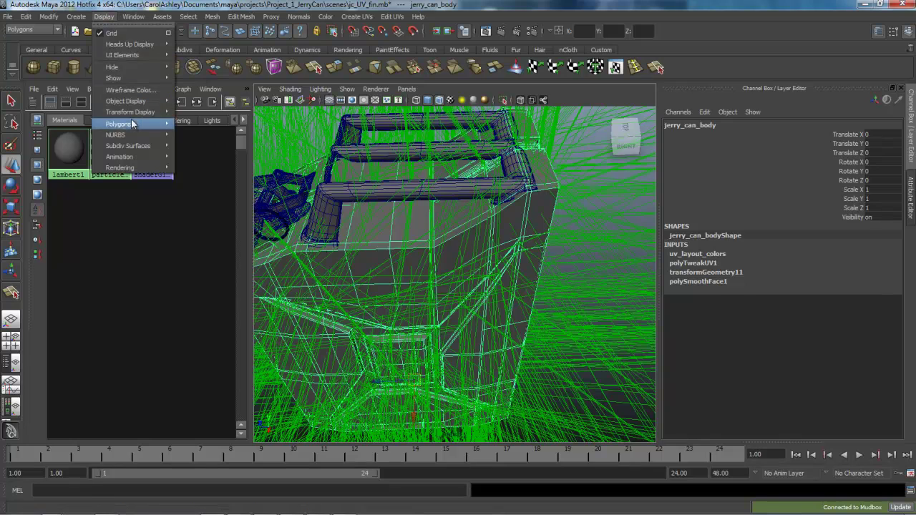
mouse_move(130, 125)
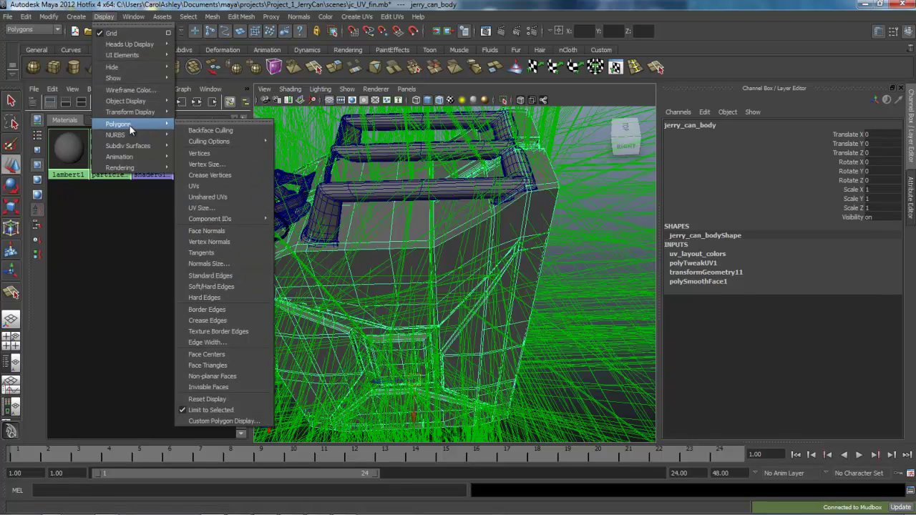
left_click(212, 234)
Step: Turn off two-sided lighting in the perspective view and check the faces on the side of the body
left_click_drag(508, 270, 370, 275, "alt")
right_click_drag(370, 274, 341, 266, "alt")
left_click_drag(341, 266, 503, 209, "alt")
left_click(319, 89)
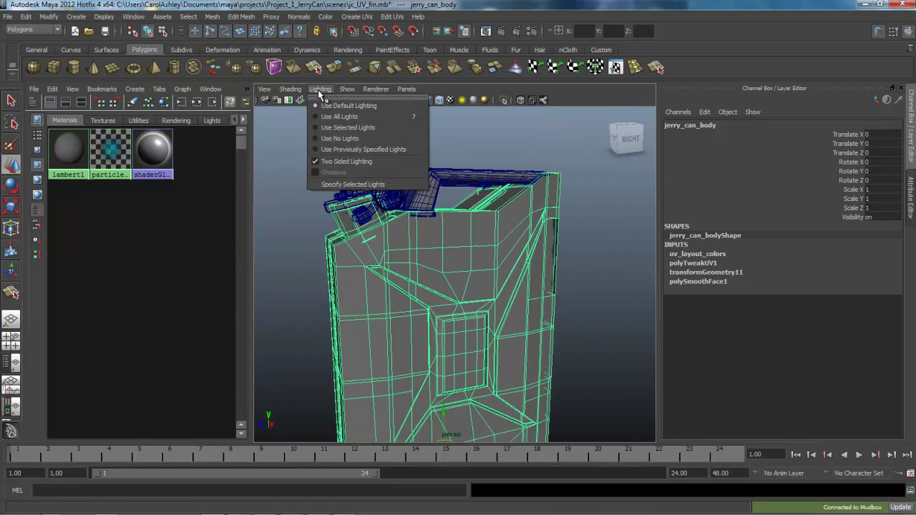
left_click(317, 163)
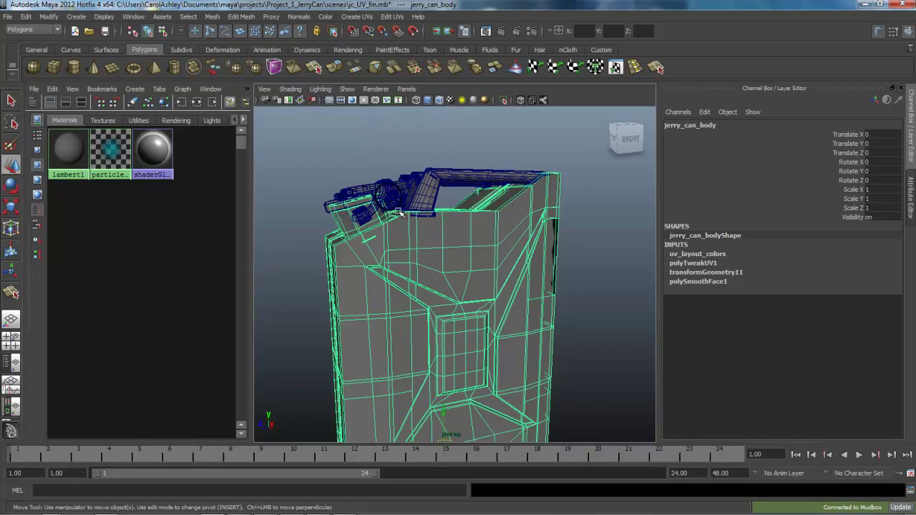
left_click_drag(436, 267, 417, 271, "alt")
right_click_drag(417, 271, 542, 262, "alt")
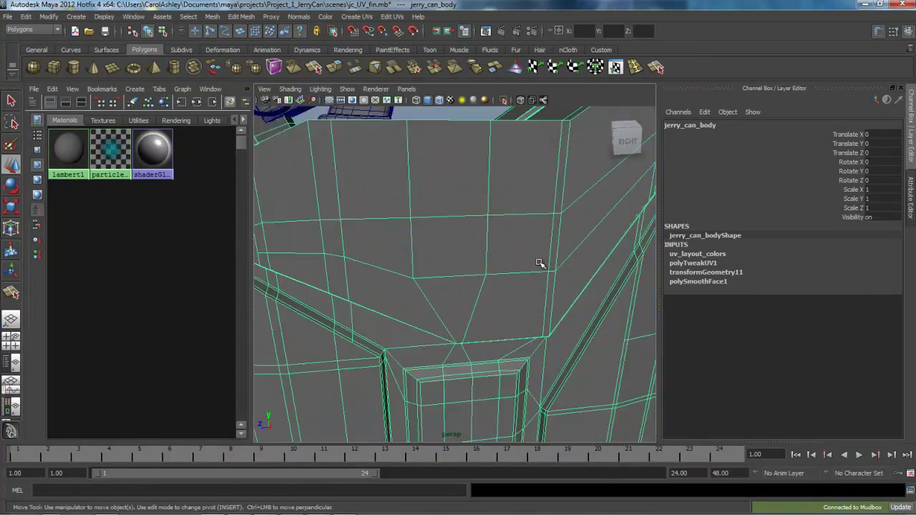
middle_click_drag(542, 262, 452, 229, "alt")
right_click_drag(452, 229, 408, 179, "alt")
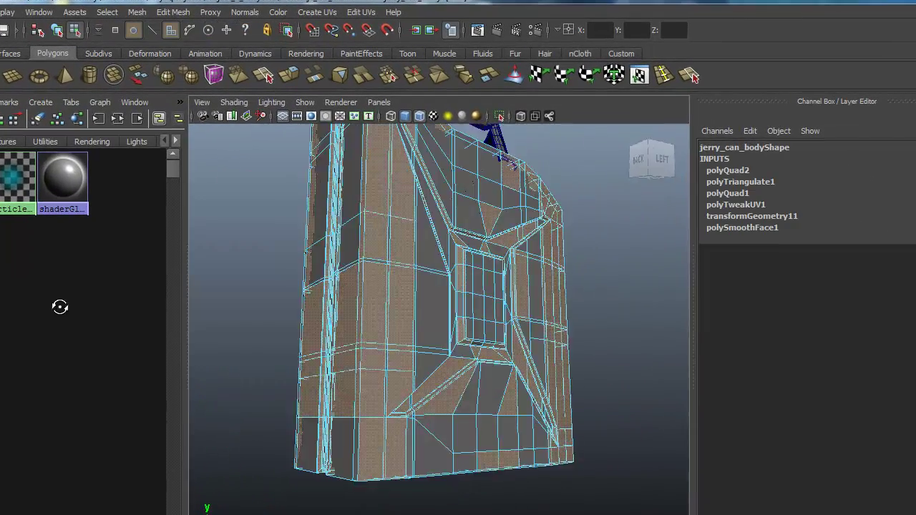
Step: Leave face selection on the body and inspect its UV layout in the UV Texture Editor, close to the upper side shell
left_click_drag(59, 307, 292, 370, "alt")
right_click_drag(292, 370, 441, 342, "alt")
left_click_drag(441, 342, 444, 269, "alt")
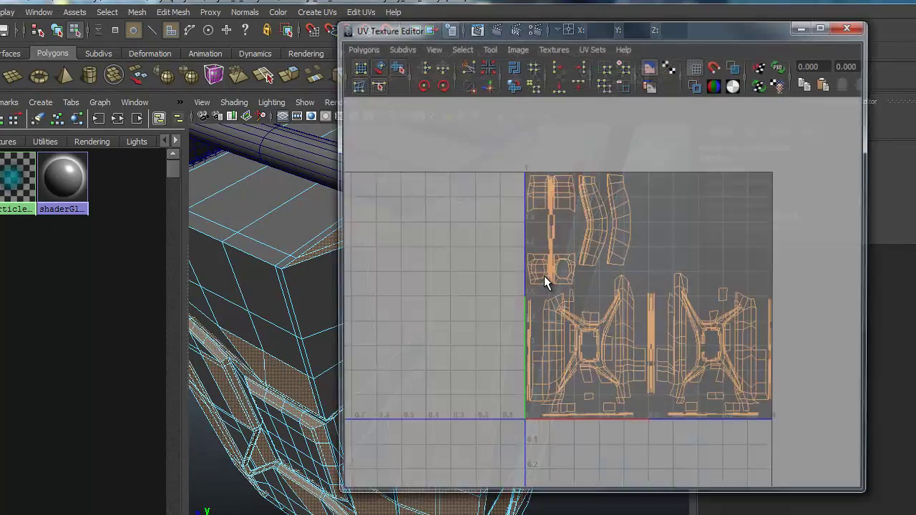
right_click_drag(493, 366, 803, 366, "alt")
key("F8")
right_click_drag(350, 342, 386, 354, "alt")
middle_click_drag(556, 380, 541, 350, "alt")
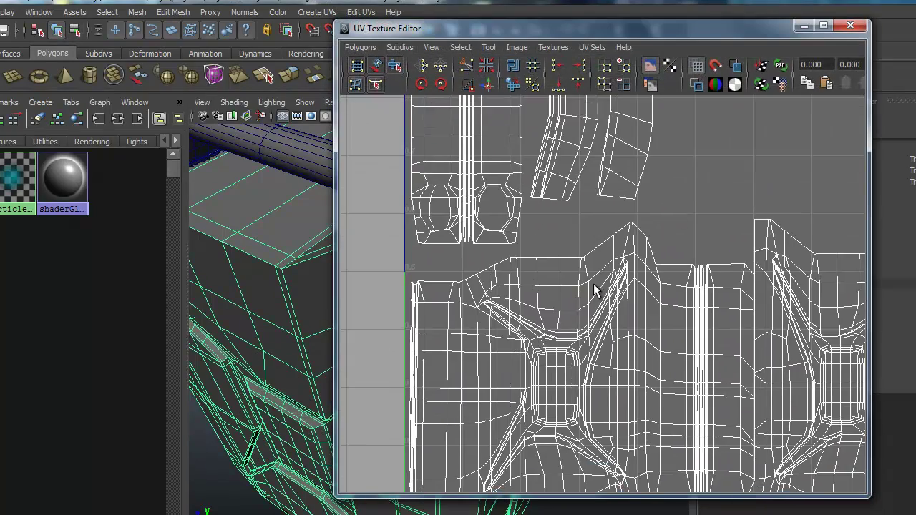
right_click_drag(513, 346, 608, 331, "alt")
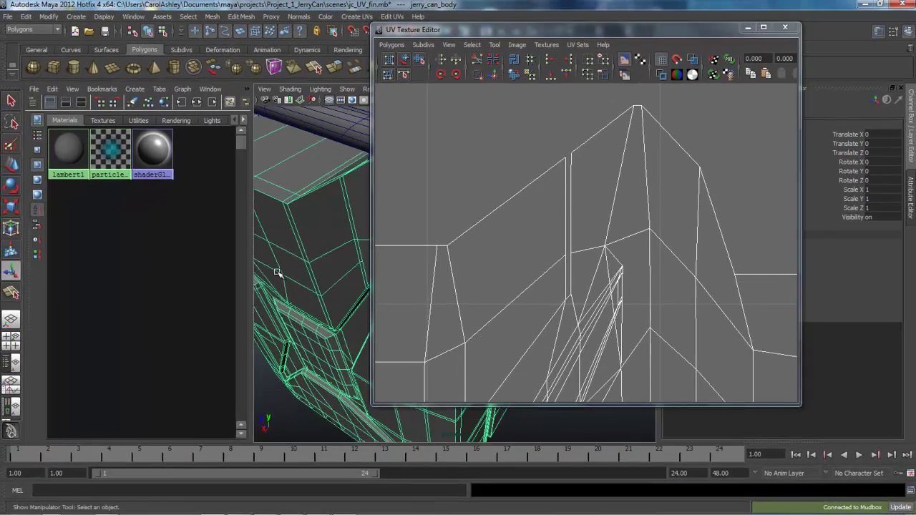
Step: Select the UV point where the narrow strip meets the sloping top edge of the body's side shell
left_click_drag(277, 272, 245, 289, "alt")
middle_click_drag(344, 273, 330, 286, "alt")
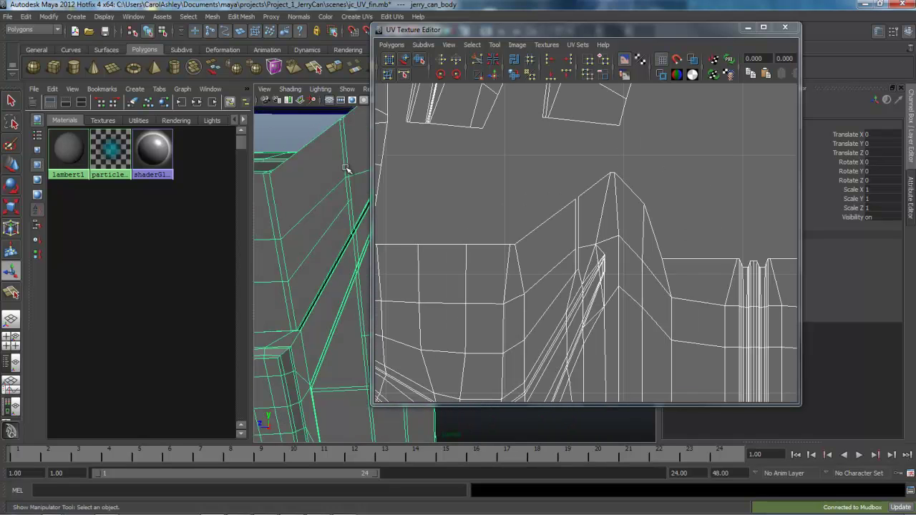
right_click(347, 170)
right_click(582, 225)
right_click_drag(582, 225, 620, 221)
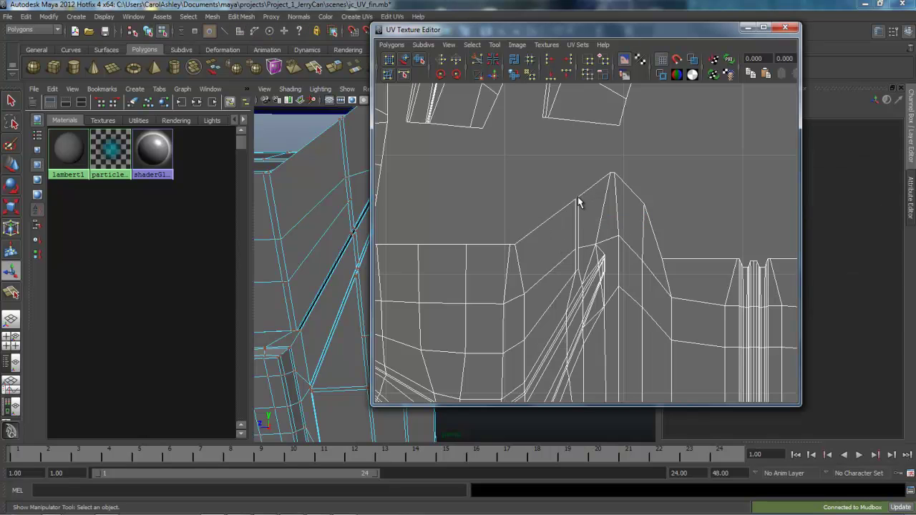
left_click(578, 197)
Step: Focus on the body's upper corner in the viewport and move the UV Texture Editor aside to uncover it
middle_click_drag(342, 168, 322, 215, "alt")
right_click_drag(308, 225, 356, 225, "alt")
middle_click_drag(310, 215, 335, 217, "alt")
left_click_drag(333, 217, 310, 220, "alt")
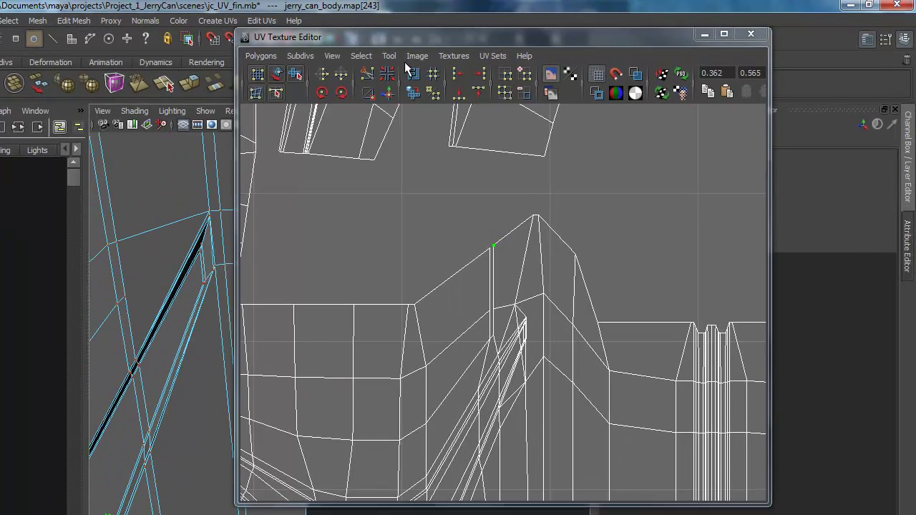
left_click_drag(429, 36, 587, 38)
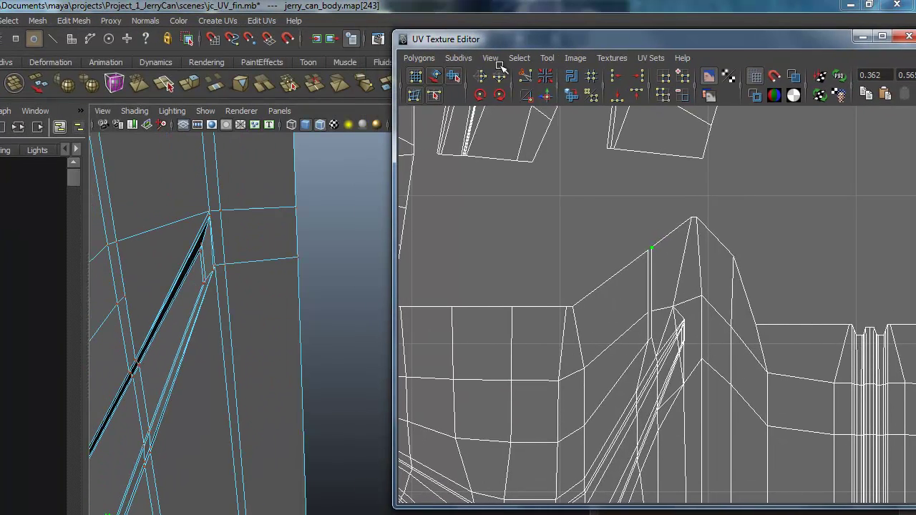
Step: Select the narrow strip face above the groove at the body's upper corner, using face mode
middle_click_drag(209, 258, 455, 243, "alt")
left_click_drag(270, 270, 198, 265, "alt")
right_click(196, 265)
right_click_drag(196, 265, 196, 298)
left_click(195, 265)
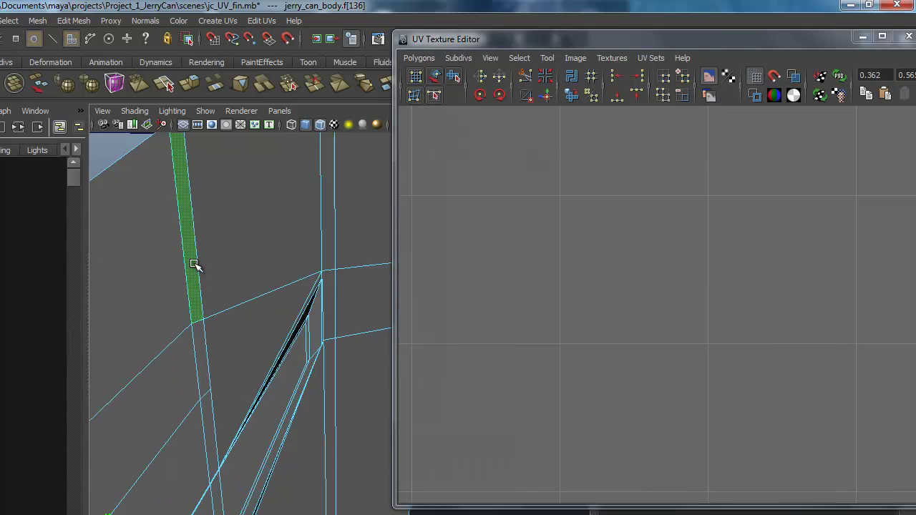
Step: Examine the selected strip face's UVs in the UV Texture Editor against the body's upper corner and groove in the viewport
key("a")
right_click_drag(683, 280, 914, 255, "alt")
middle_click_drag(602, 203, 619, 337, "alt")
right_click_drag(619, 337, 733, 333, "alt")
middle_click_drag(663, 214, 704, 377, "alt")
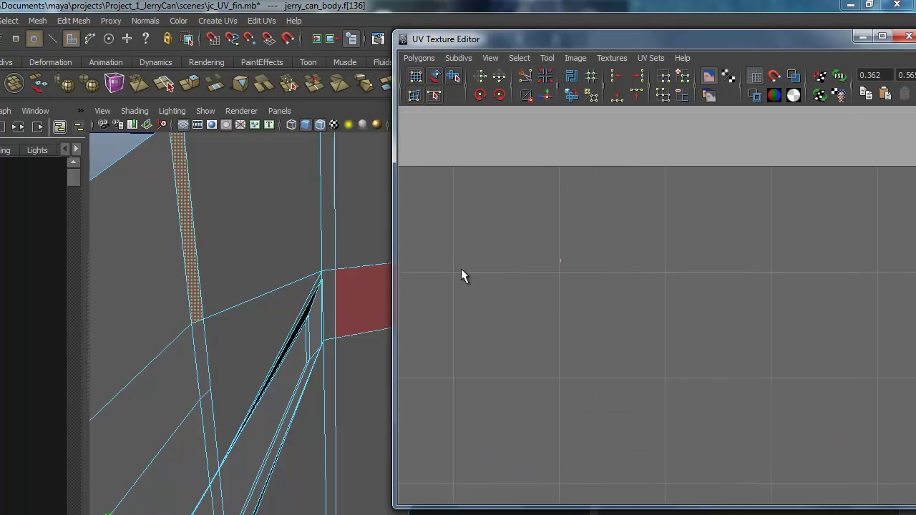
right_click_drag(461, 276, 567, 264, "alt")
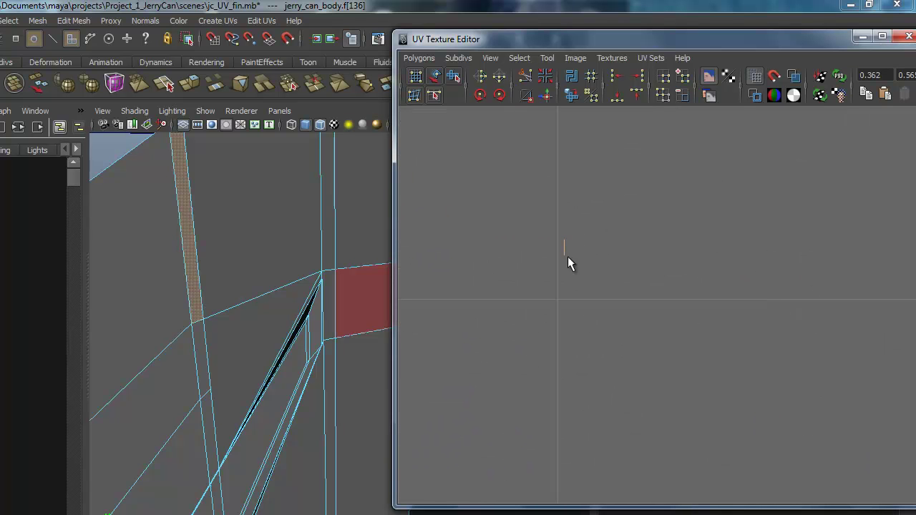
mouse_move(675, 249)
right_mouse_down("alt")
mouse_move(602, 263)
mouse_move(696, 258)
right_mouse_up("alt")
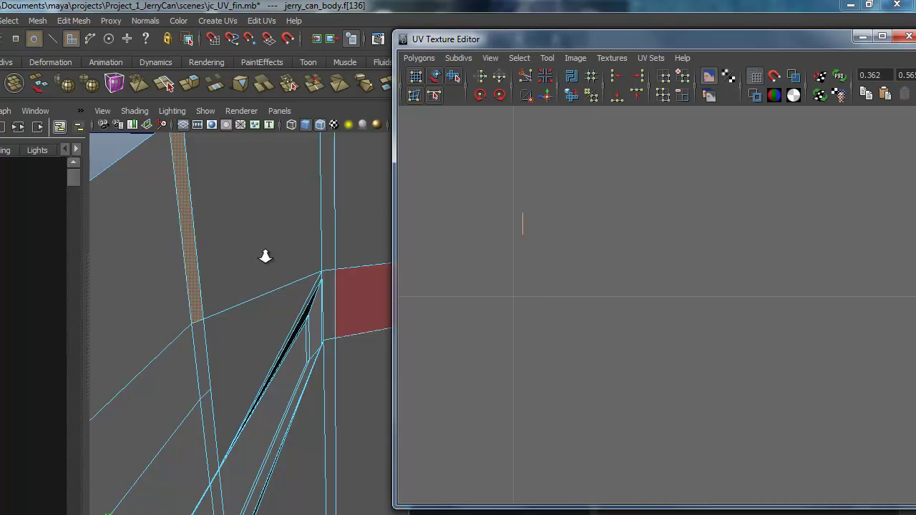
right_click_drag(265, 256, 180, 254, "alt")
left_click_drag(180, 253, 253, 288, "alt")
right_click_drag(254, 289, 333, 277, "alt")
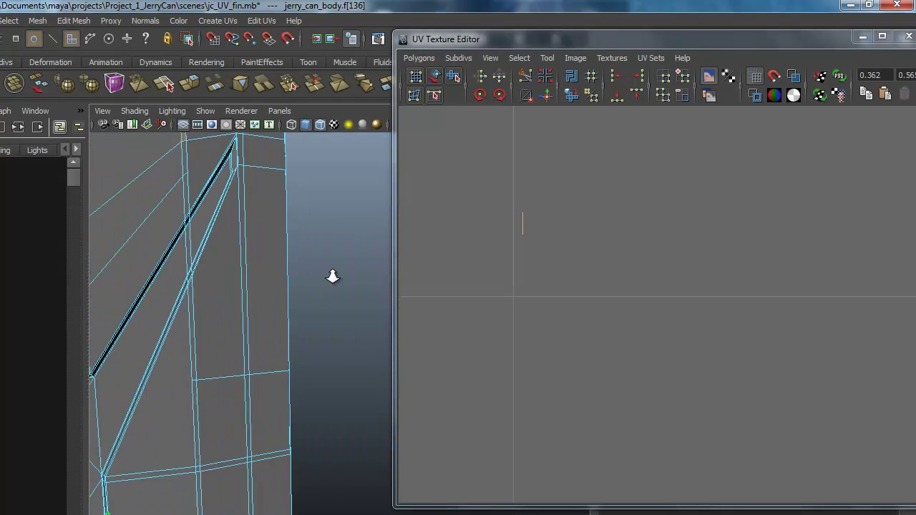
left_click_drag(332, 277, 209, 260, "alt")
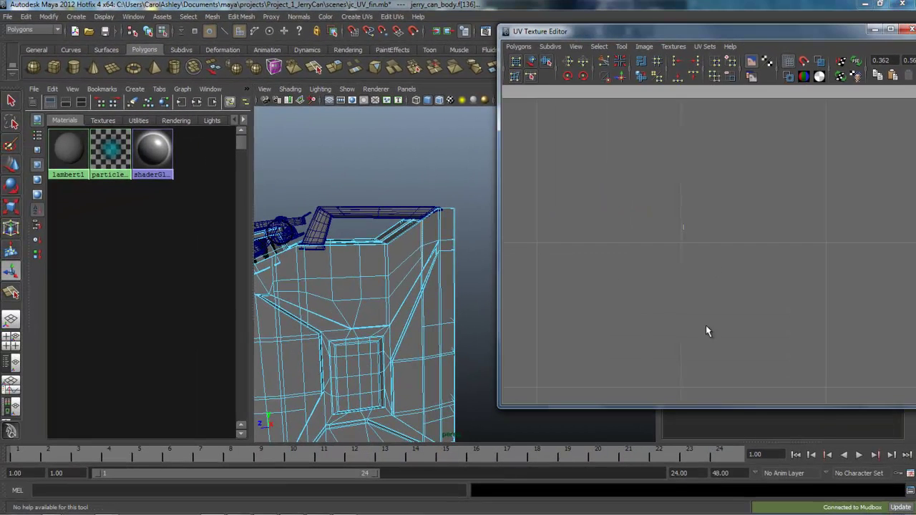
middle_click_drag(706, 328, 795, 165, "alt")
scroll(777, 263, "down", 5)
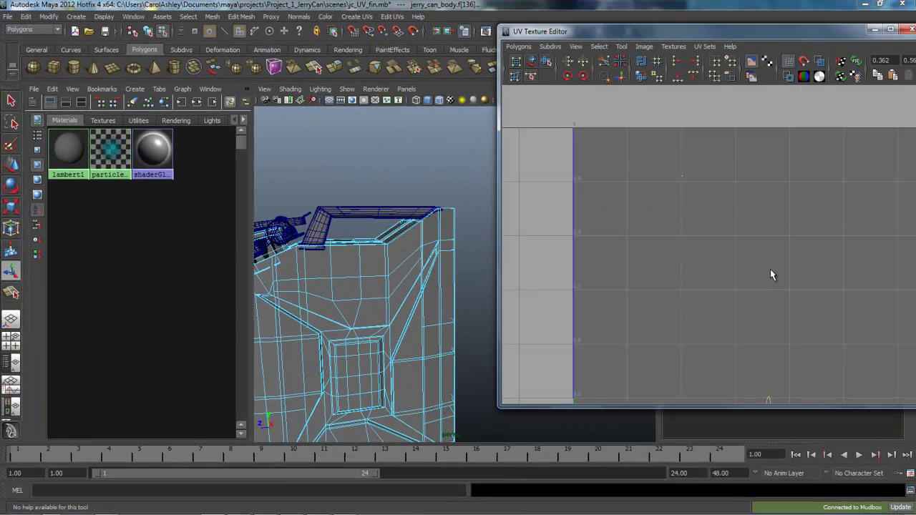
middle_click_drag(766, 292, 711, 188, "alt")
scroll(619, 306, "up", 2)
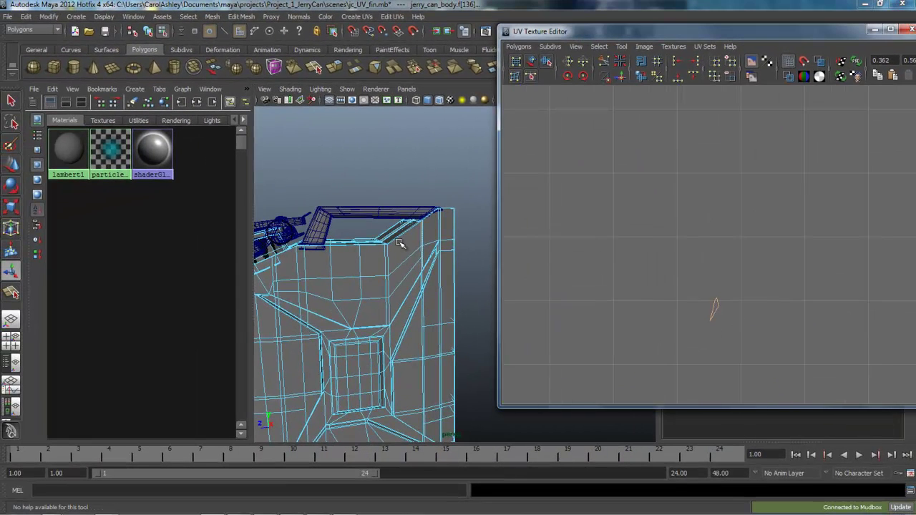
Step: Add the short strip face directly below the selected one to the selection and locate the faces' UVs in the UV Texture Editor
right_click_drag(328, 271, 481, 265, "alt")
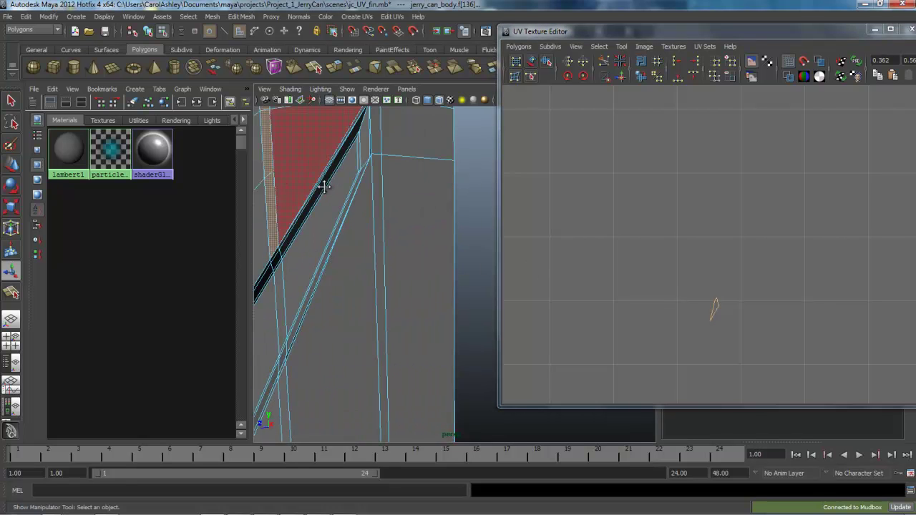
left_click_drag(324, 186, 333, 231, "alt")
left_click(343, 269)
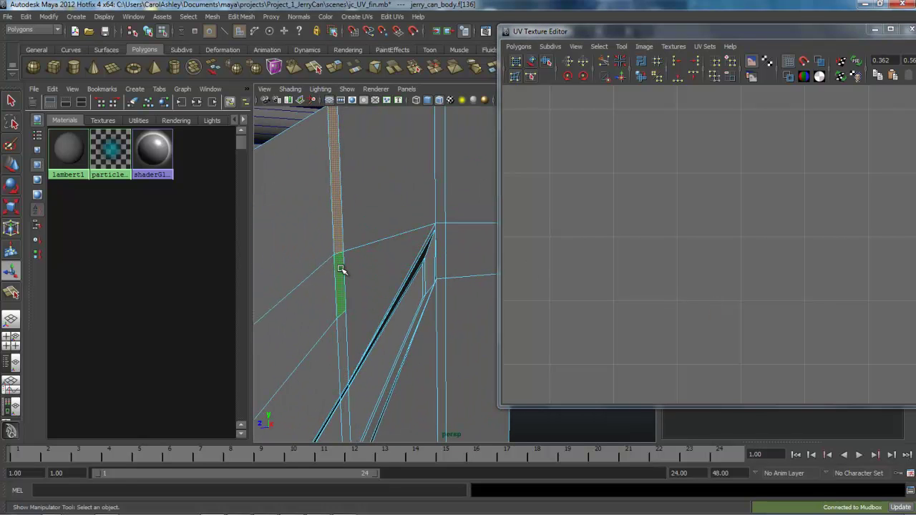
right_click_drag(824, 240, 688, 216, "alt")
middle_click_drag(753, 216, 743, 285, "alt")
right_click_drag(666, 247, 752, 236, "alt")
middle_click_drag(652, 216, 659, 212, "alt")
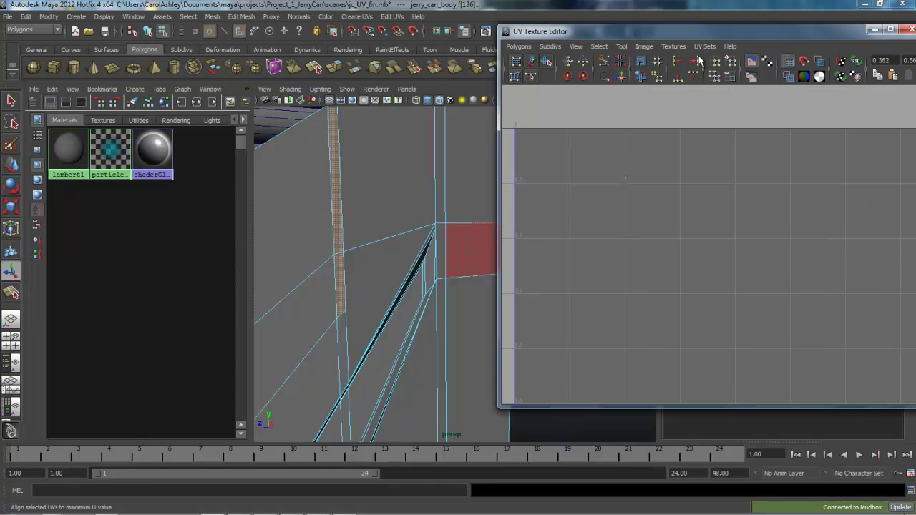
Step: Apply a planar mapping to the two strip faces and move the projected UVs sideways out of the 0–1 texture space
left_click(356, 20)
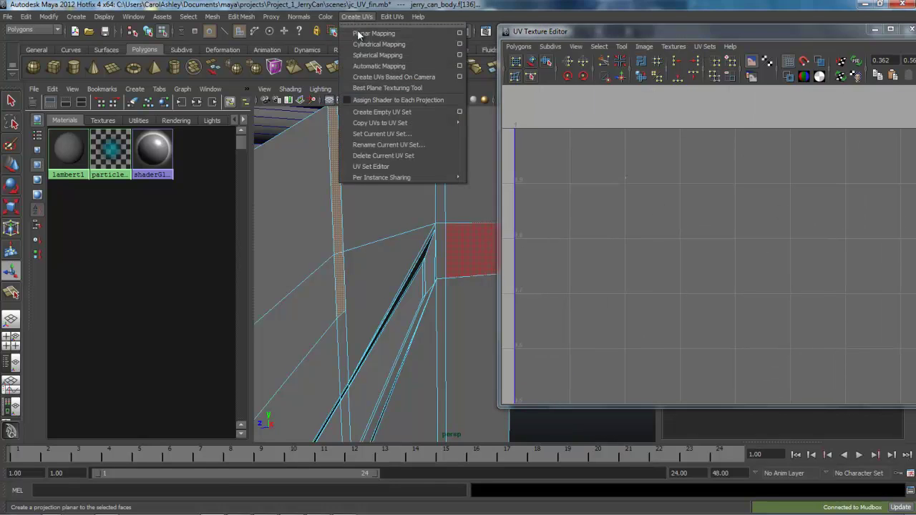
left_click(361, 34)
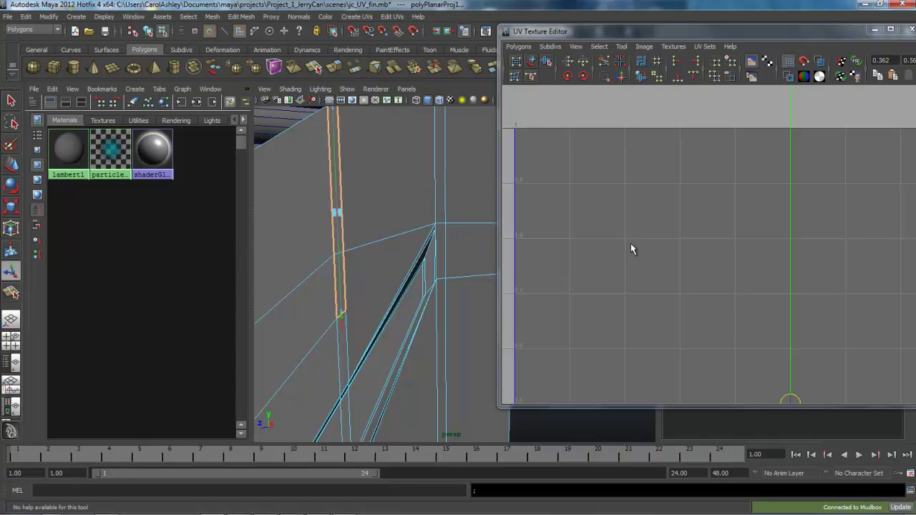
scroll(631, 249, "down", 6)
middle_click_drag(711, 269, 713, 247, "alt")
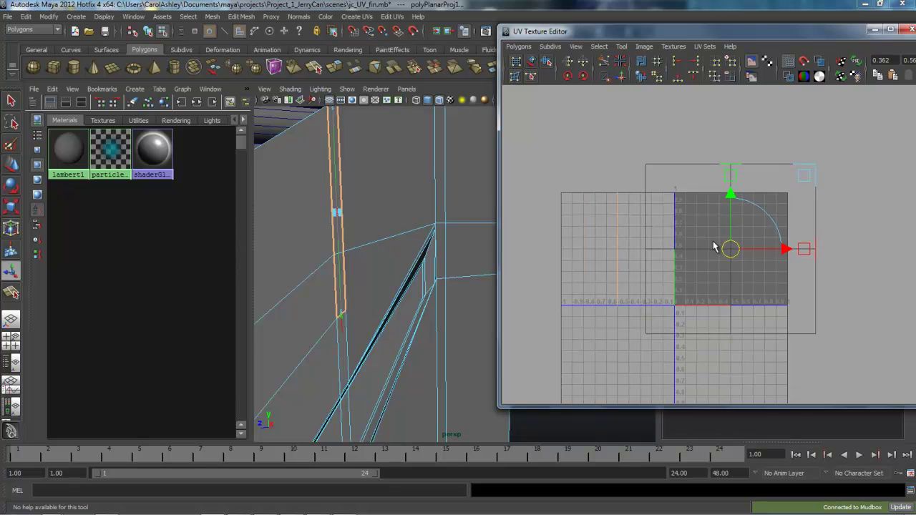
left_click_drag(751, 249, 913, 250)
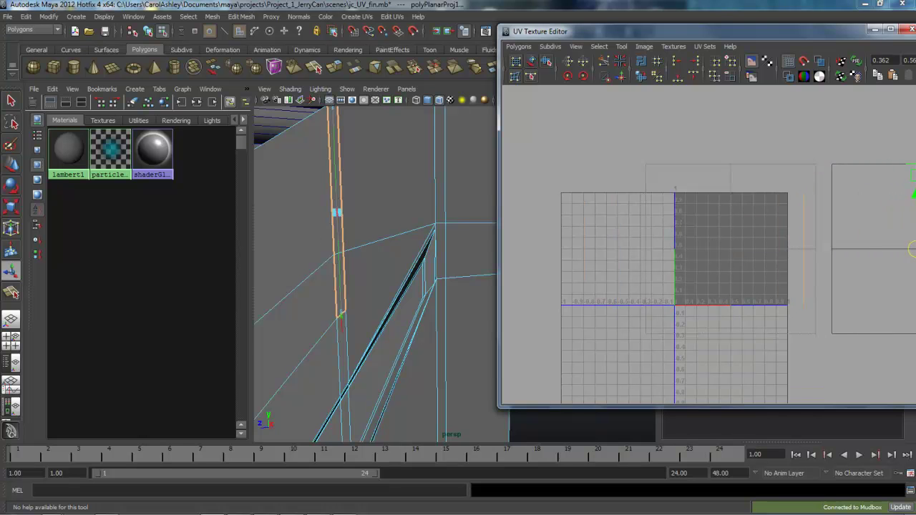
scroll(659, 282, "down", 1)
right_click_drag(660, 283, 731, 276, "alt")
middle_click_drag(731, 277, 582, 258, "alt")
right_click_drag(582, 258, 838, 262, "alt")
left_click_drag(866, 217, 914, 218)
Step: Switch to UV selection and shift the collapsed strip's middle UV horizontally away from the opposite edge
right_click_drag(701, 252, 566, 252, "alt")
right_click_drag(689, 270, 716, 271)
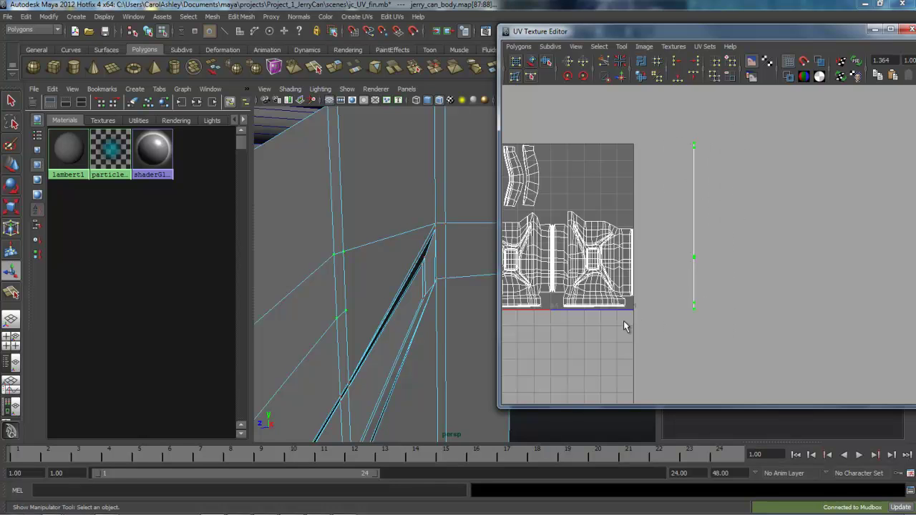
right_click_drag(623, 321, 881, 275, "alt")
middle_click_drag(657, 267, 698, 231, "alt")
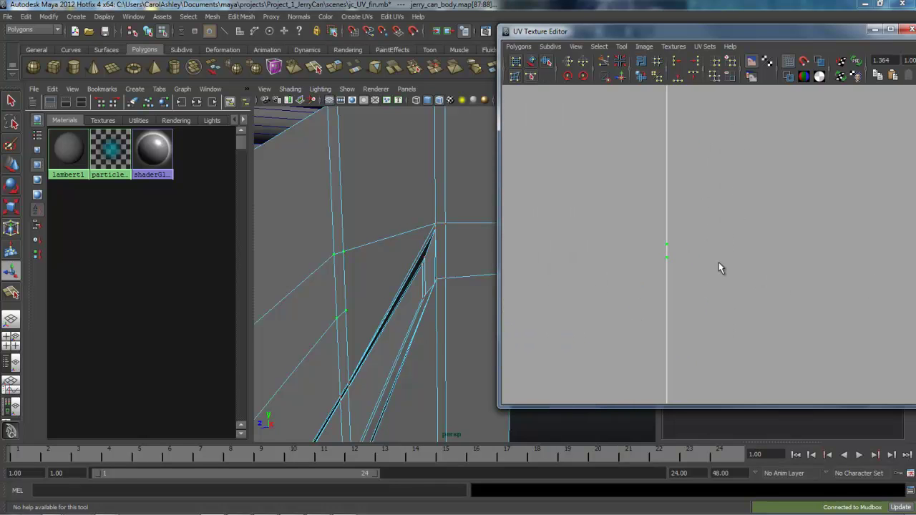
key("w")
left_click_drag(726, 255, 713, 257)
middle_click_drag(714, 382, 726, 235, "alt")
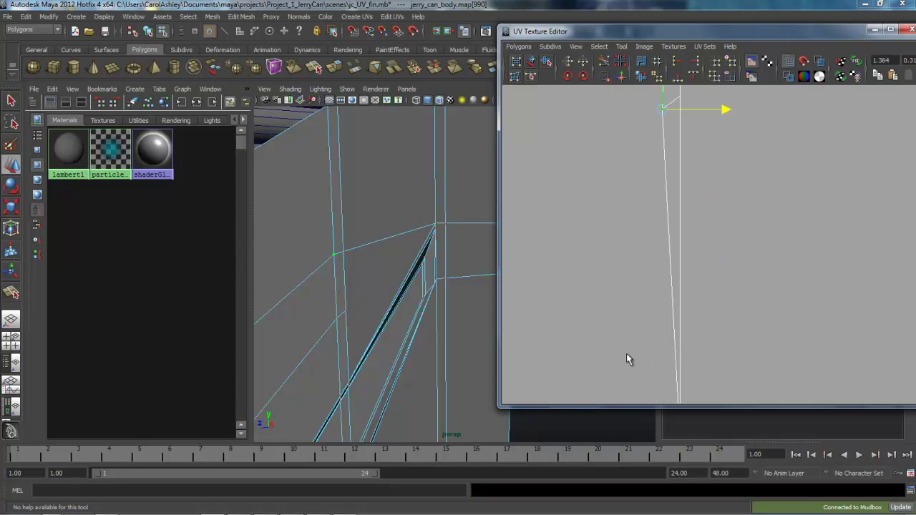
Step: Move the lowest UV of the strip outward and slightly up to open its lower end
middle_click_drag(627, 354, 643, 226, "alt")
left_click_drag(691, 322, 691, 323)
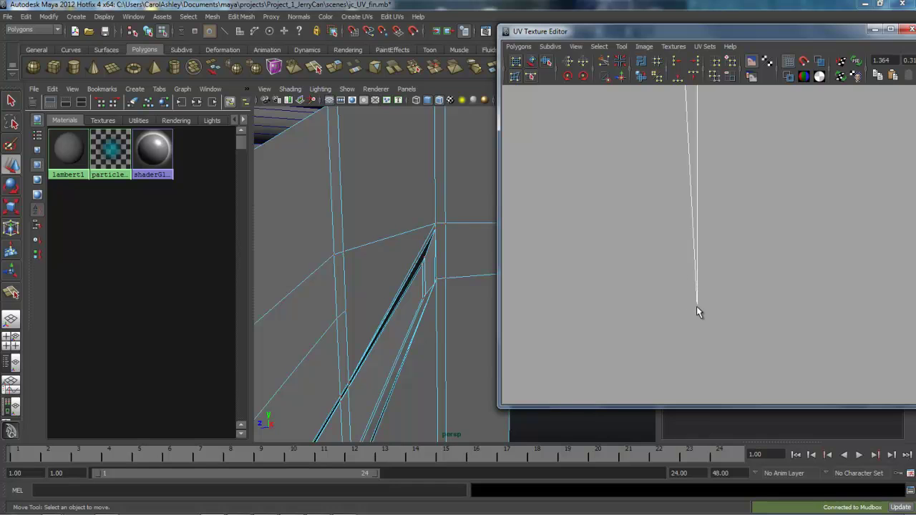
left_click(698, 305)
left_click_drag(766, 306, 738, 311)
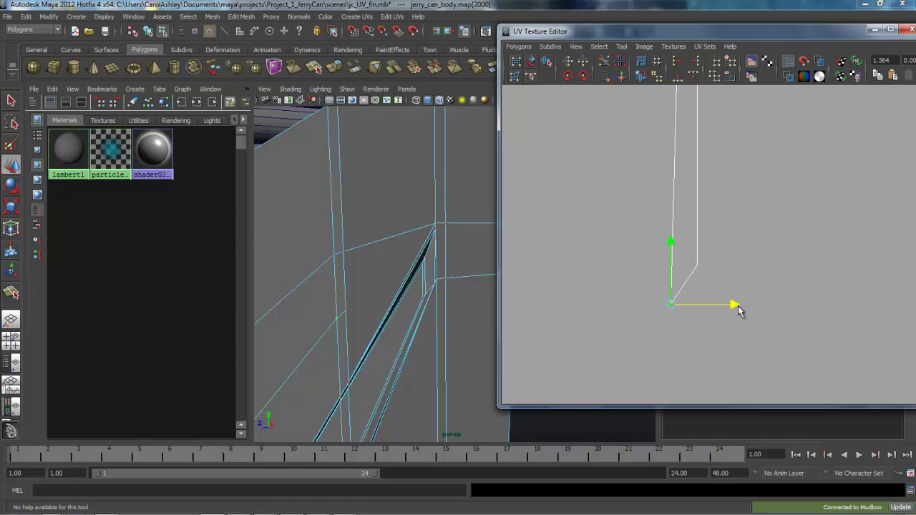
left_click_drag(670, 247, 671, 221)
Step: Move the top corner UV of the strip horizontally outward to open its upper end
middle_click_drag(718, 189, 724, 403, "alt")
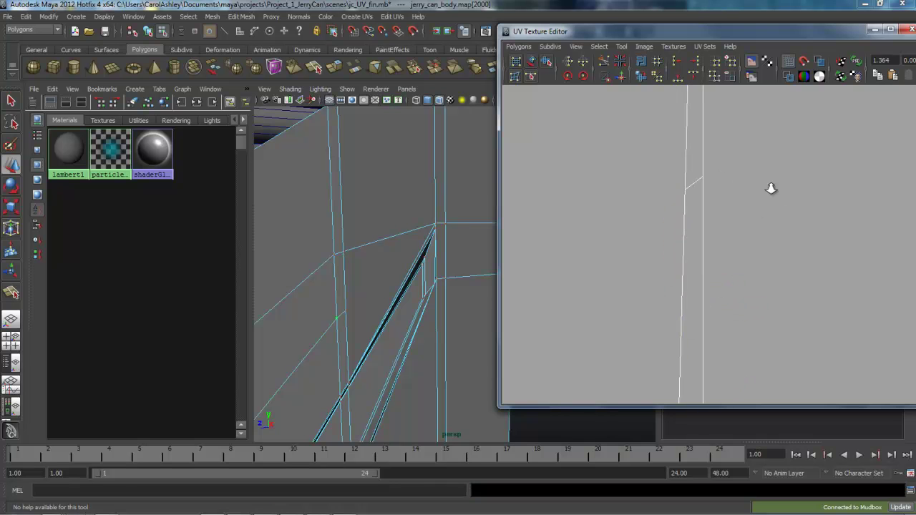
right_click_drag(771, 188, 705, 172, "alt")
middle_click_drag(712, 167, 705, 351, "alt")
middle_click_drag(641, 152, 647, 318, "alt")
right_click_drag(723, 251, 794, 252, "alt")
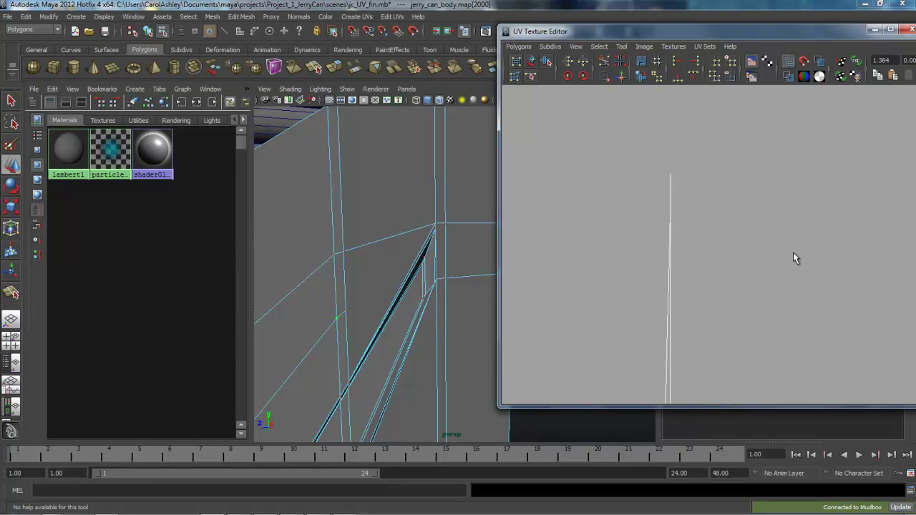
left_click(671, 179)
left_click_drag(734, 176, 693, 210)
scroll(737, 287, "down", 5)
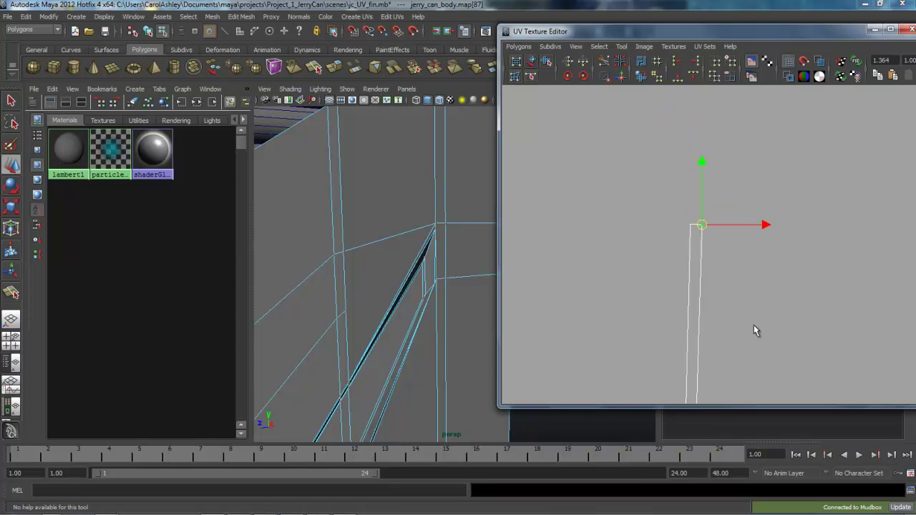
Step: Select all UVs of the strip and scale them down uniformly, then vertically, to a small piece
middle_click_drag(713, 355, 725, 226, "alt")
right_click_drag(807, 307, 706, 272, "alt")
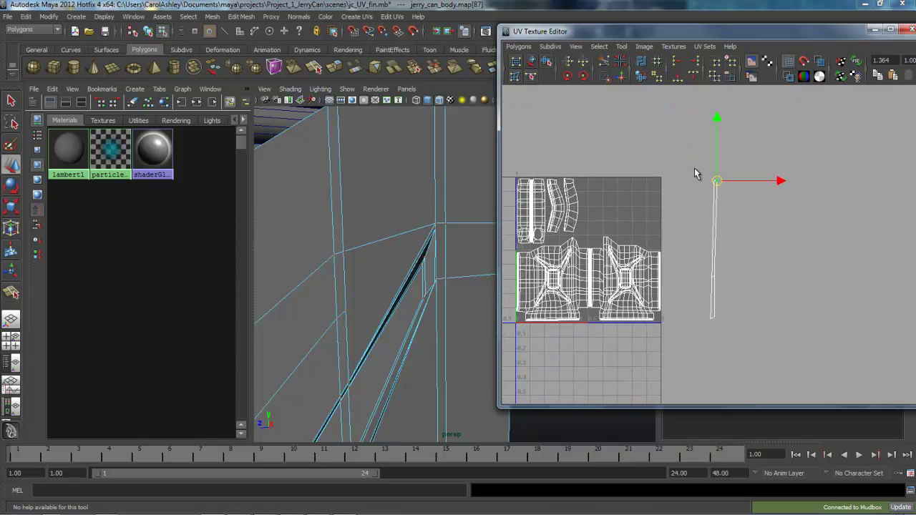
left_click_drag(744, 350, 744, 351)
key("e")
key("r")
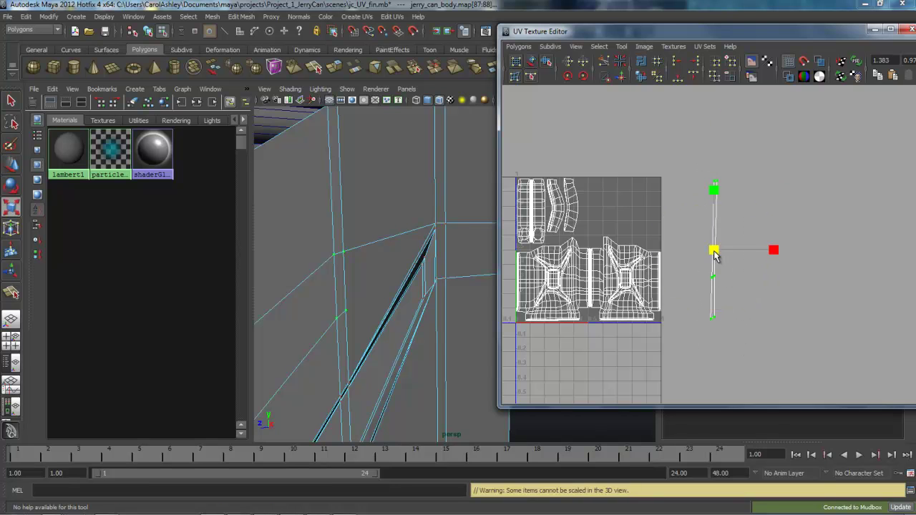
left_click_drag(713, 252, 669, 250)
left_click_drag(714, 192, 711, 222)
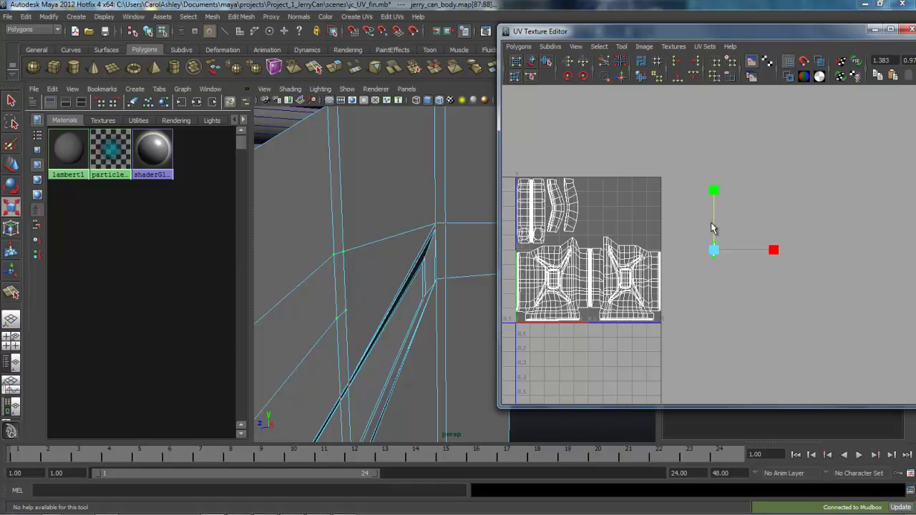
Step: Move the small UV strip back into the 0–1 space, onto the empty area above the body's side shells
key("w")
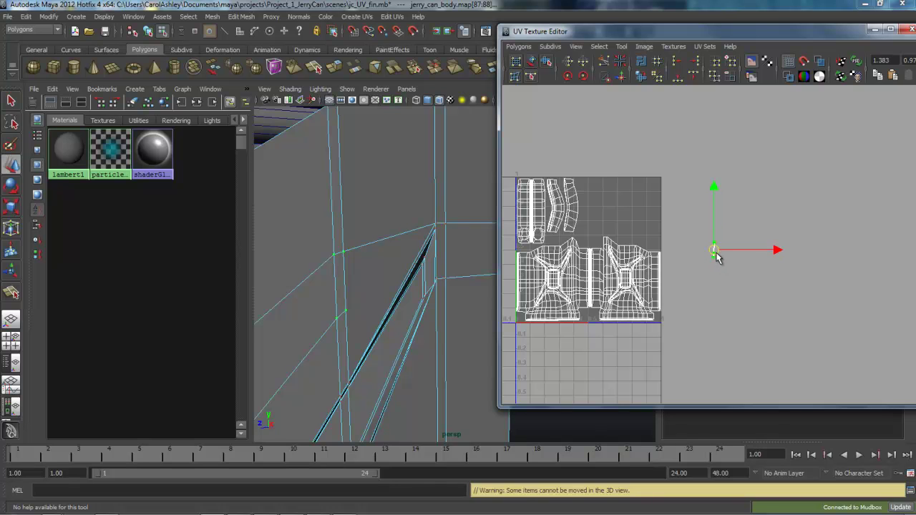
left_click_drag(714, 252, 583, 236)
right_click_drag(559, 269, 801, 278, "alt")
key("f")
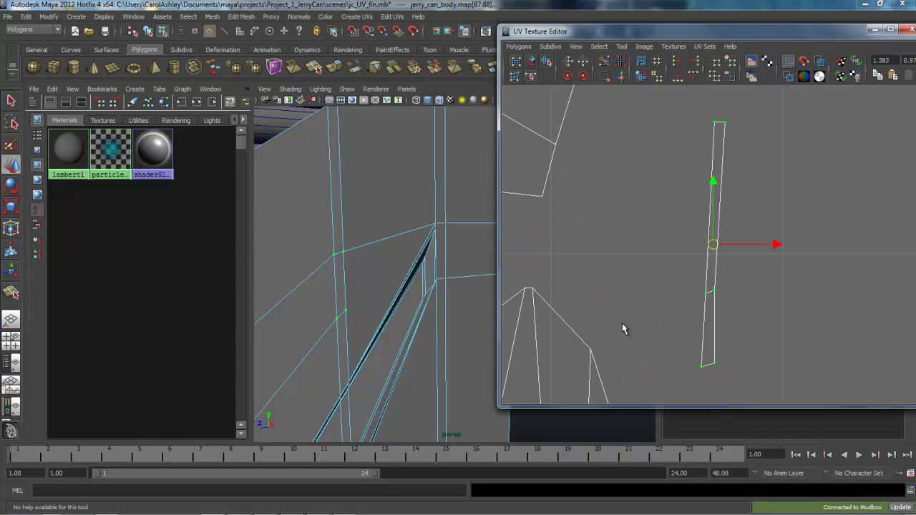
Step: Scale the UV strip vertically to roughly match the height of the gap in the side shell
middle_click_drag(622, 323, 729, 255, "alt")
right_click_drag(728, 255, 572, 291, "alt")
middle_click_drag(650, 310, 673, 281, "alt")
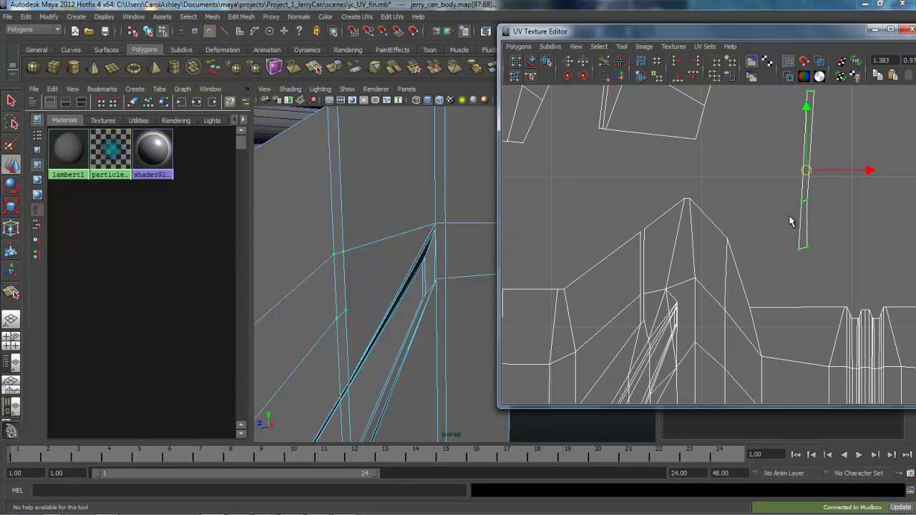
key("r")
left_click_drag(809, 107, 806, 151)
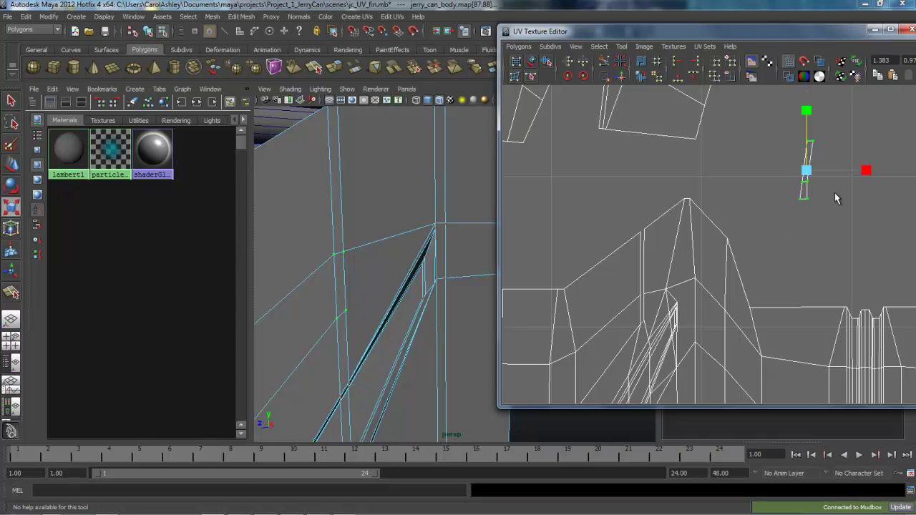
Step: Rotate the UV strip slightly counter-clockwise and reduce its width
key("e")
left_click_drag(859, 208, 852, 176)
key("r")
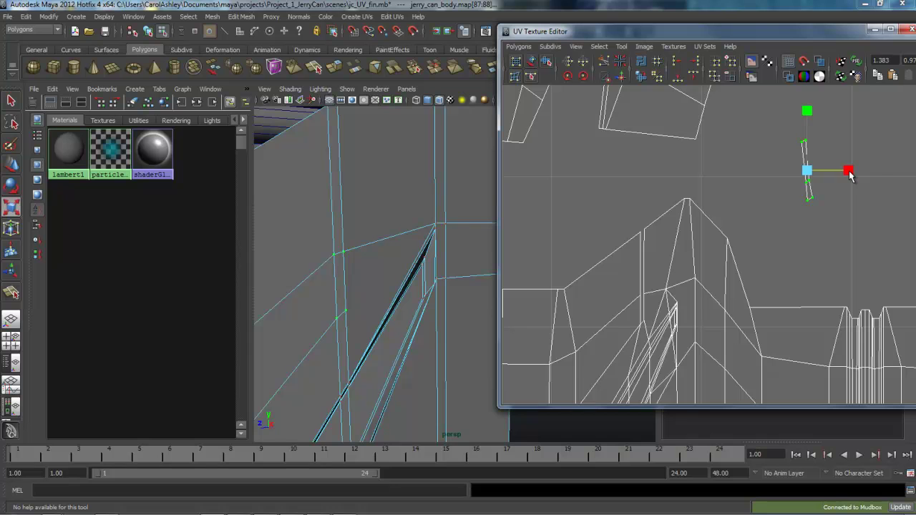
Step: Select the edges on both sides of the narrow strip gap in the side shell's UVs, using edge mode
right_click_drag(651, 274, 647, 248)
left_click(644, 262)
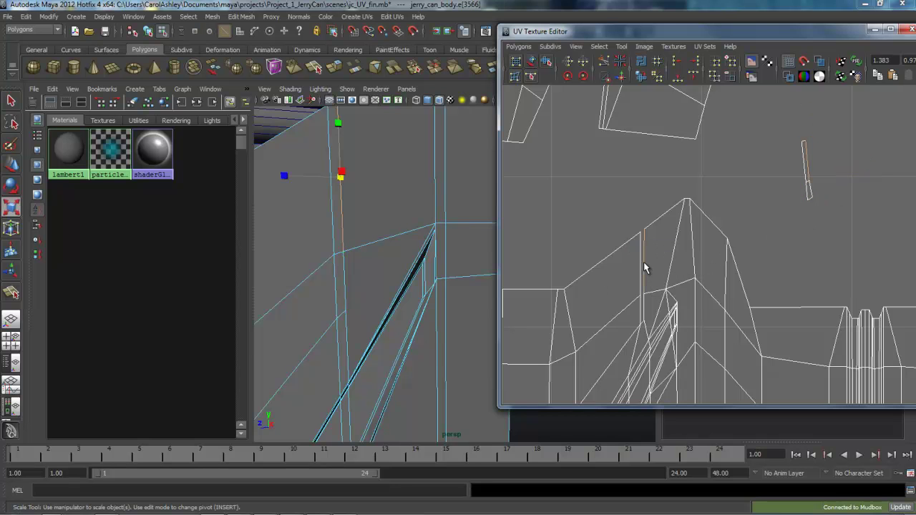
left_click(643, 301)
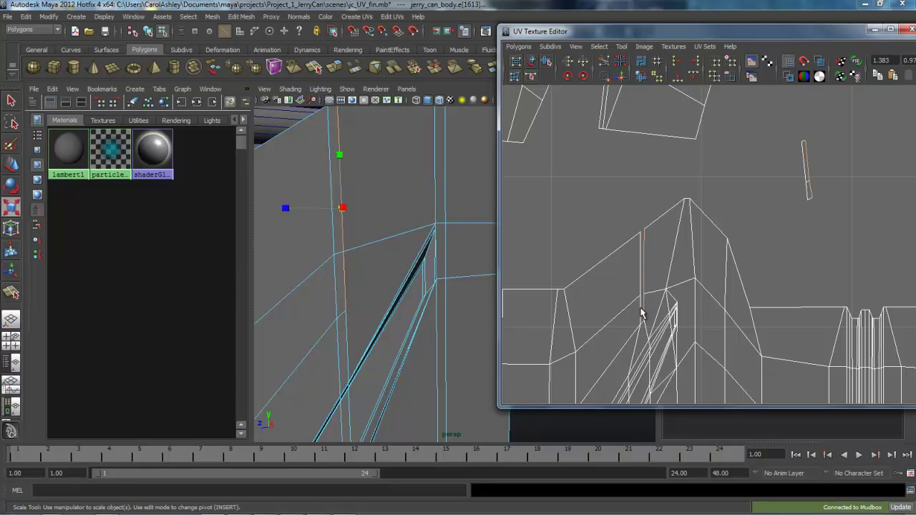
left_click(641, 313)
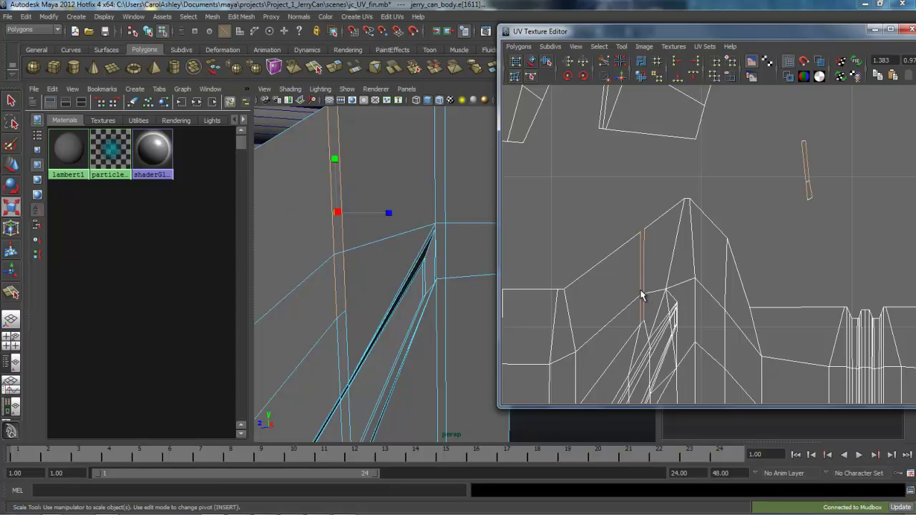
left_click(643, 327)
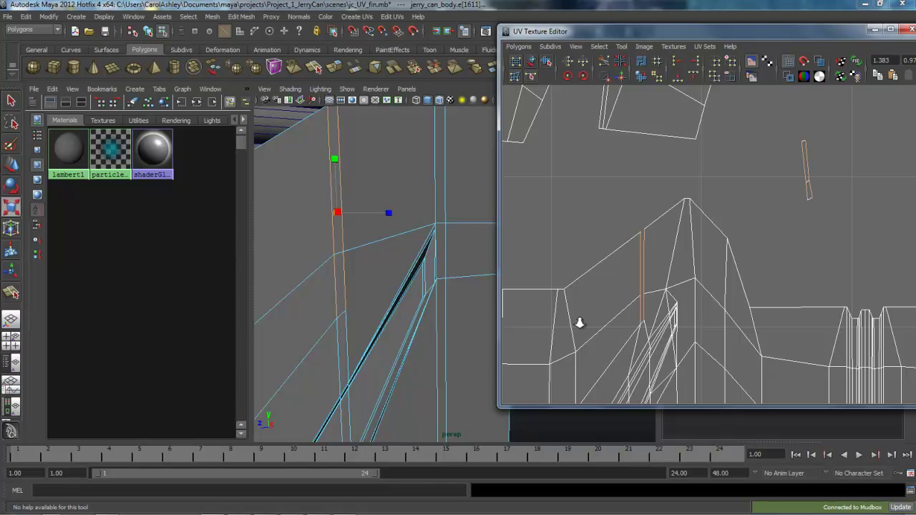
right_click_drag(578, 321, 756, 324, "alt")
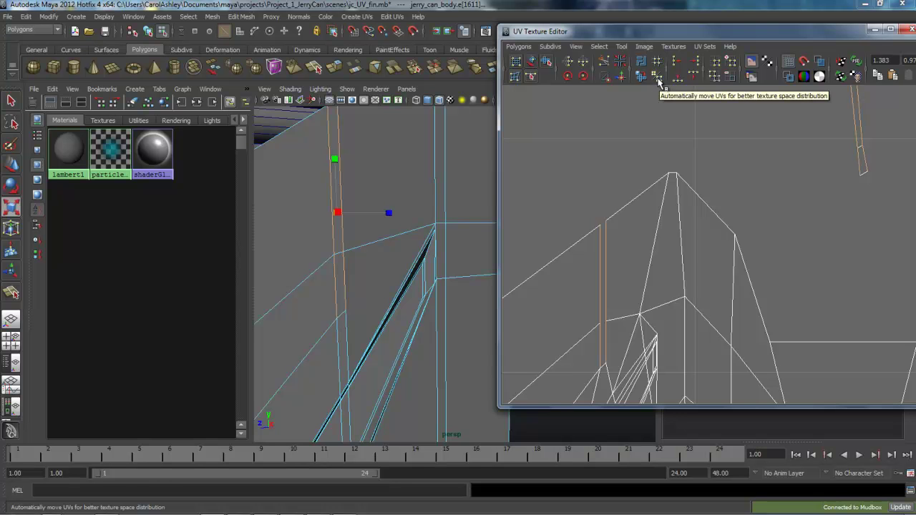
Step: Move and sew the selected edges so the detached UV strip fills the gap in the side shell
left_click(641, 77)
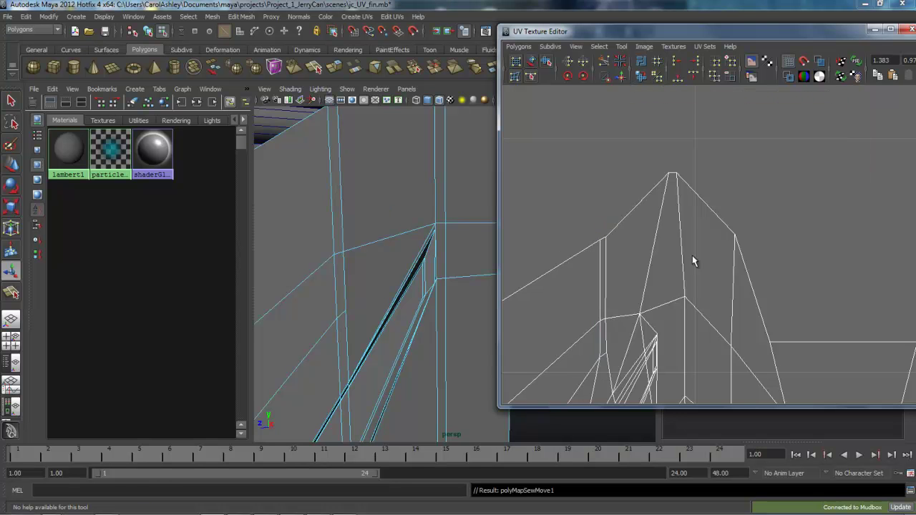
right_click_drag(823, 284, 655, 281, "alt")
middle_click_drag(686, 291, 685, 255, "alt")
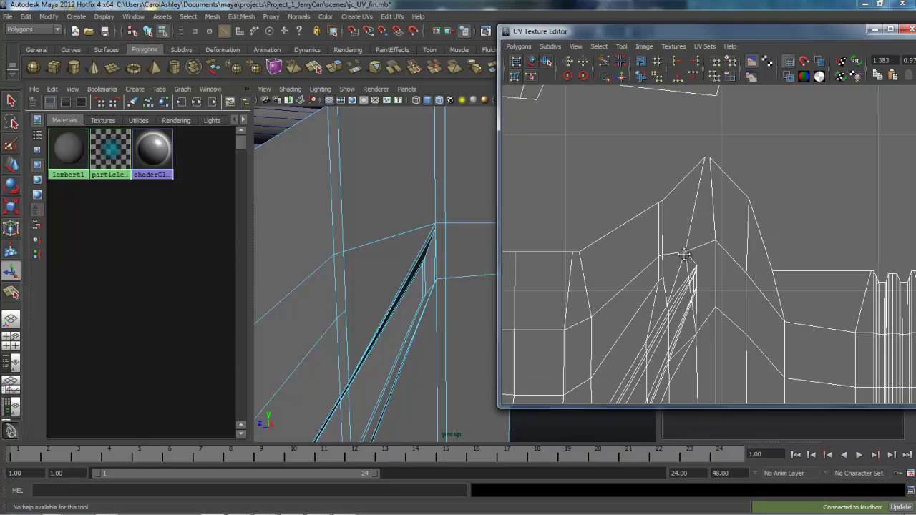
Step: Examine the jerry can body's wireframe from several sides, including the upper corner, the base and the spout side
right_click_drag(431, 267, 343, 268, "alt")
left_click_drag(368, 275, 542, 282, "alt")
middle_click_drag(491, 288, 348, 280, "alt")
left_click_drag(423, 288, 370, 247, "alt")
middle_click_drag(699, 323, 720, 307, "alt")
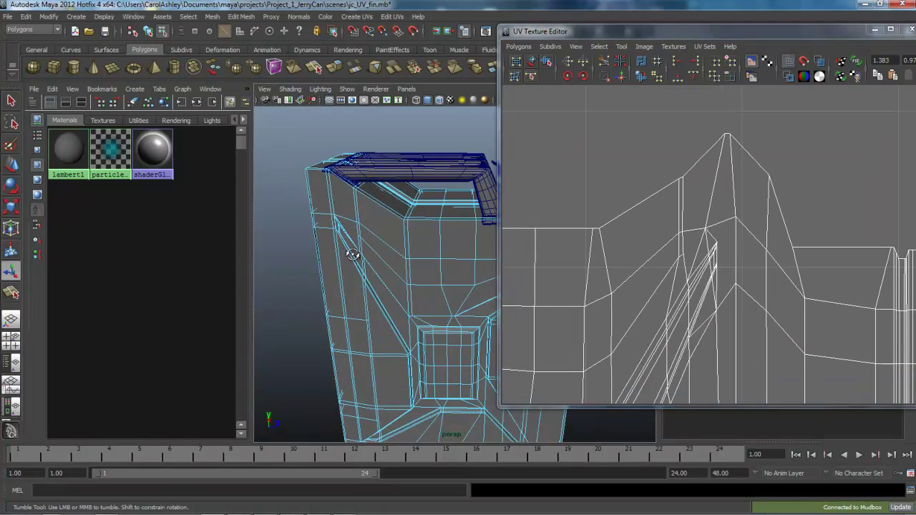
left_click_drag(348, 250, 410, 251, "alt")
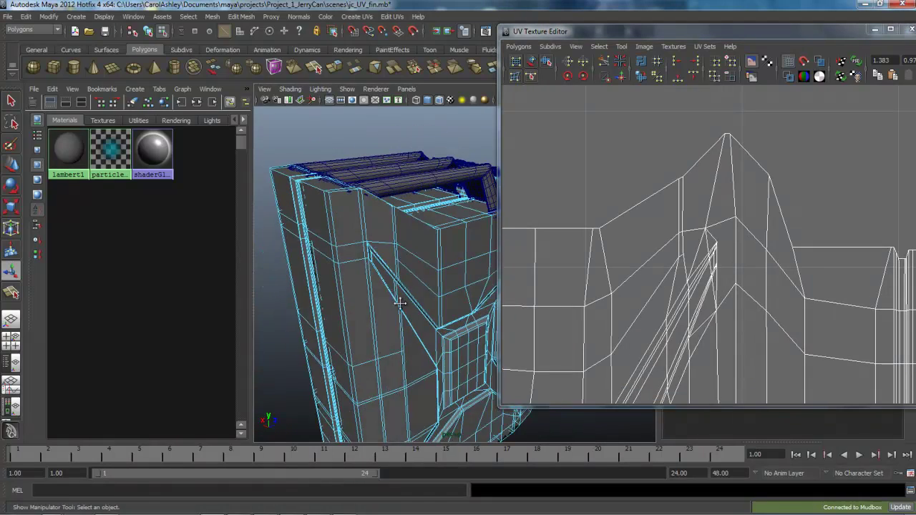
middle_click_drag(401, 305, 414, 205, "alt")
scroll(390, 326, "up", 5)
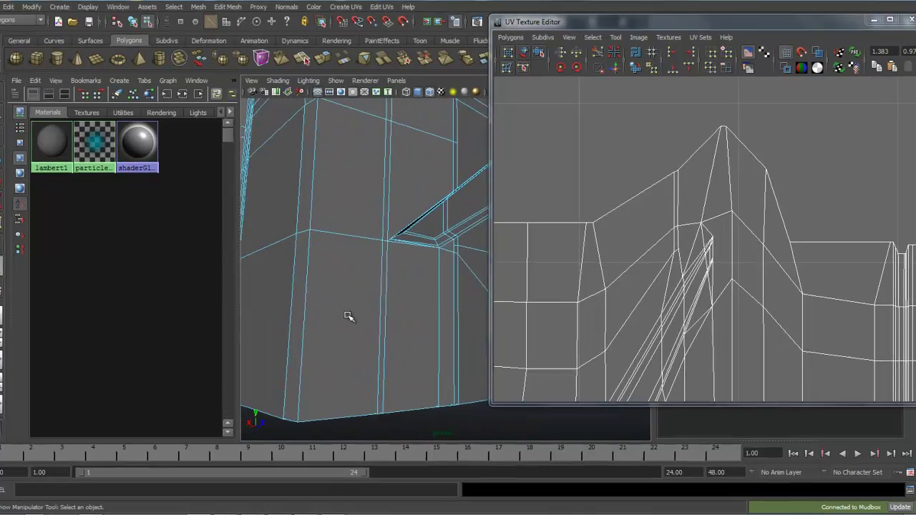
left_click_drag(348, 316, 349, 339, "alt")
scroll(429, 343, "down", 3)
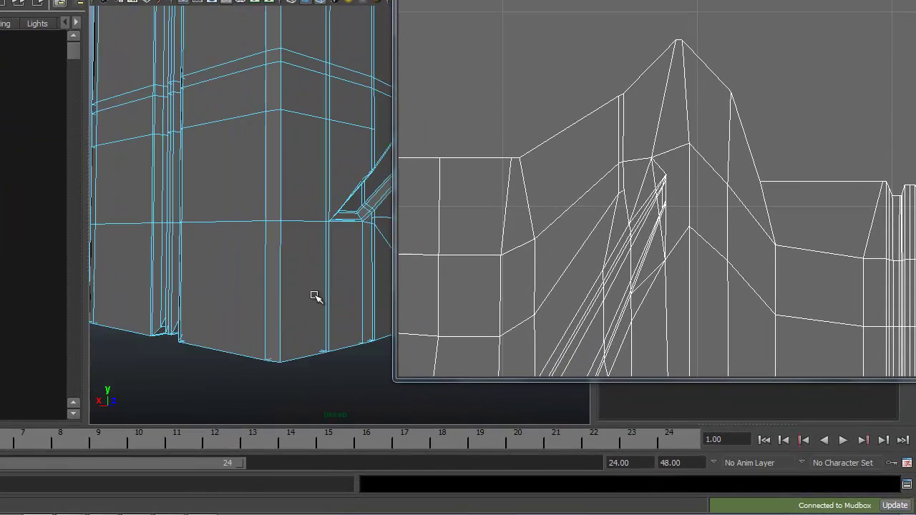
left_click_drag(311, 313, 302, 338, "alt")
scroll(300, 315, "down", 4)
left_click(300, 257)
middle_click_drag(294, 242, 270, 348, "alt")
right_click_drag(293, 286, 187, 225, "alt")
middle_click_drag(240, 215, 245, 241, "alt")
left_click_drag(252, 290, 344, 260, "alt")
middle_click_drag(348, 262, 280, 248, "alt")
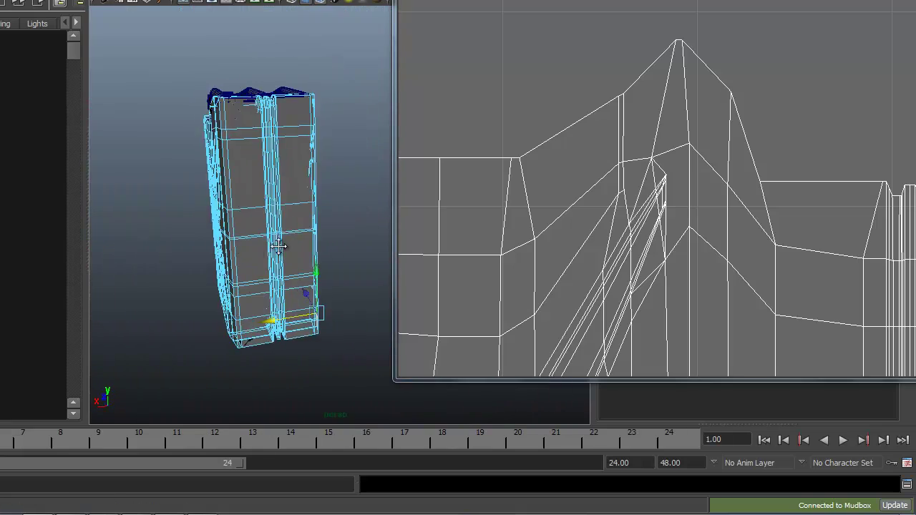
right_click_drag(266, 247, 320, 242, "alt")
left_click_drag(223, 235, 344, 245, "alt")
right_click_drag(343, 244, 317, 236, "alt")
middle_click_drag(318, 236, 215, 211, "alt")
left_click_drag(222, 237, 301, 205, "alt")
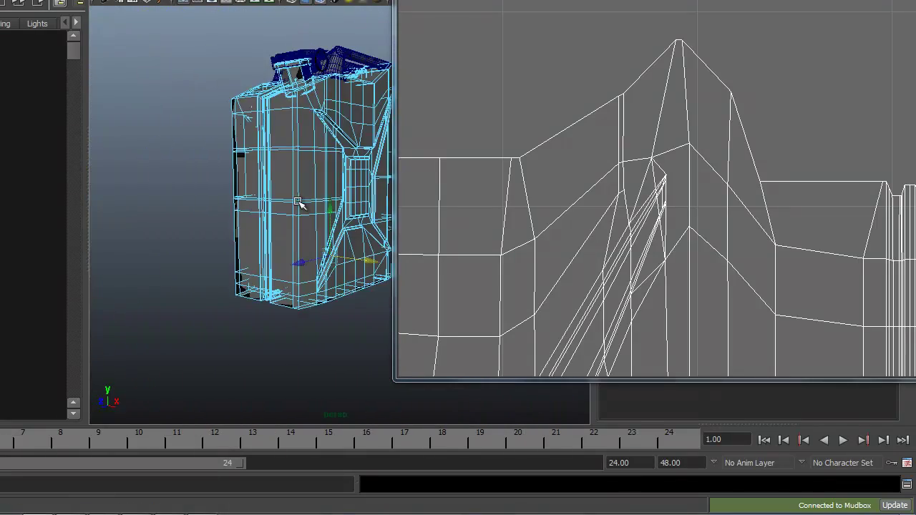
middle_click_drag(301, 205, 272, 237, "alt")
right_click_drag(234, 243, 239, 244, "alt")
left_click_drag(239, 243, 281, 234, "alt")
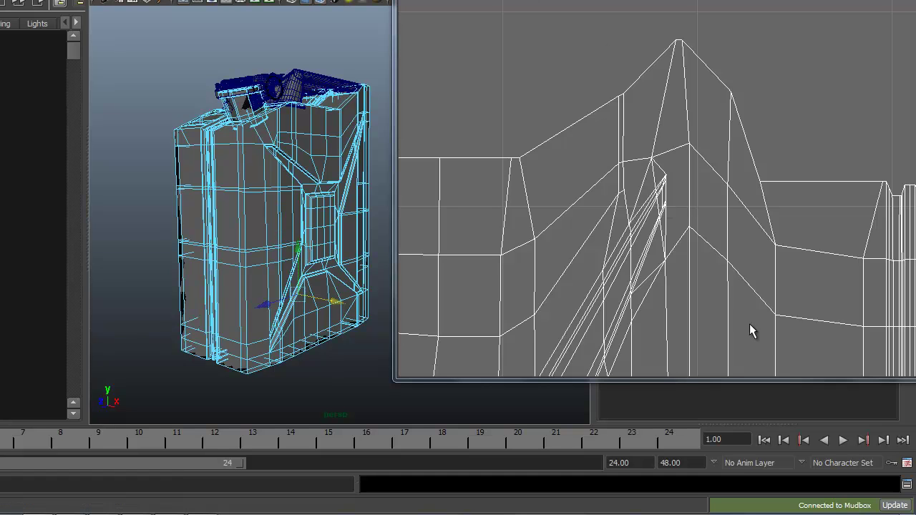
Step: In UV mode, move the UV just above the tip of the diagonal groove up and outward, close to the neighbouring vertical edge
right_click_drag(723, 313, 797, 301, "alt")
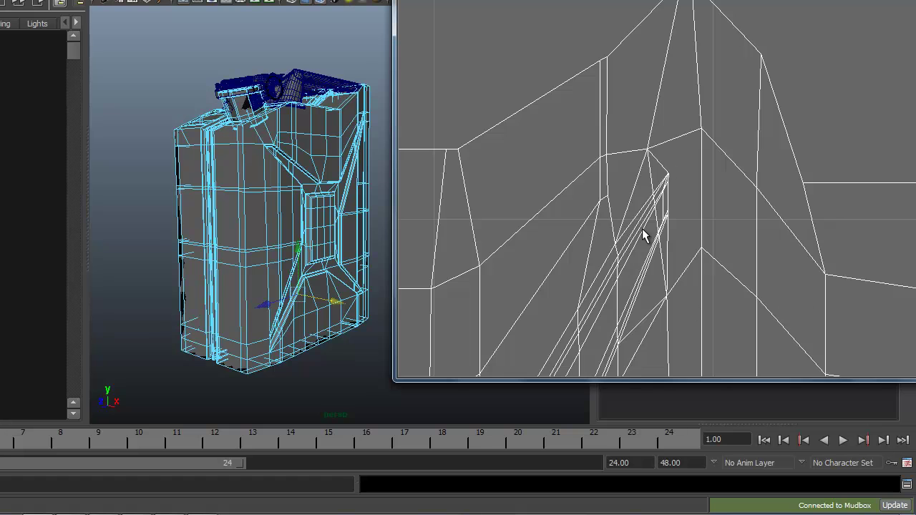
right_click_drag(699, 262, 538, 264, "alt")
middle_click_drag(622, 277, 631, 224, "alt")
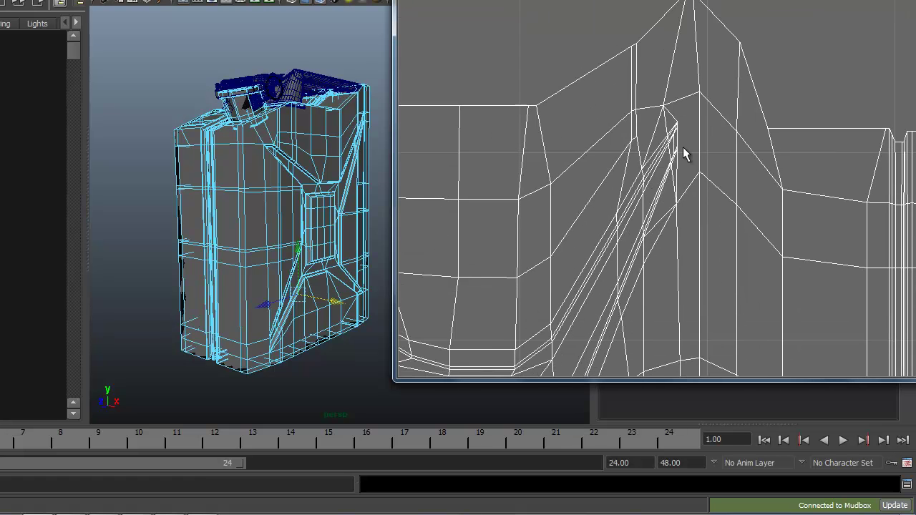
right_click_drag(580, 279, 665, 103, "alt")
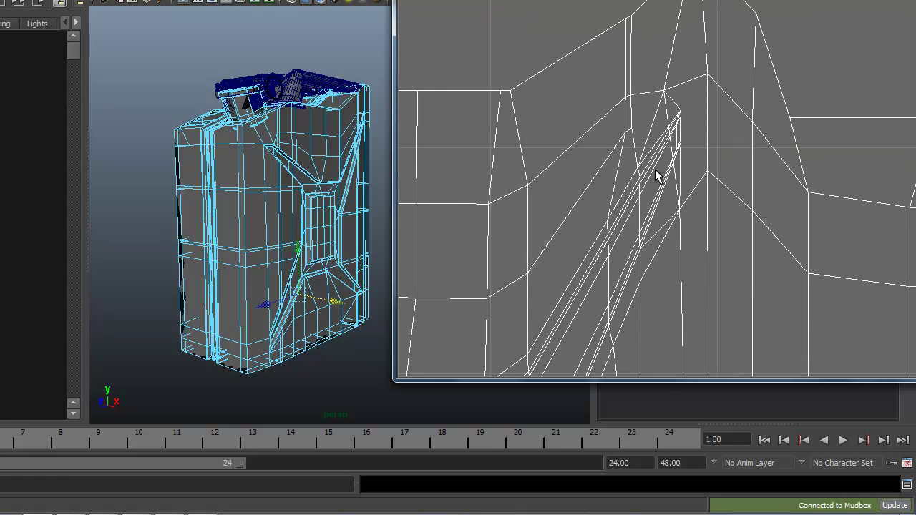
left_click(666, 90)
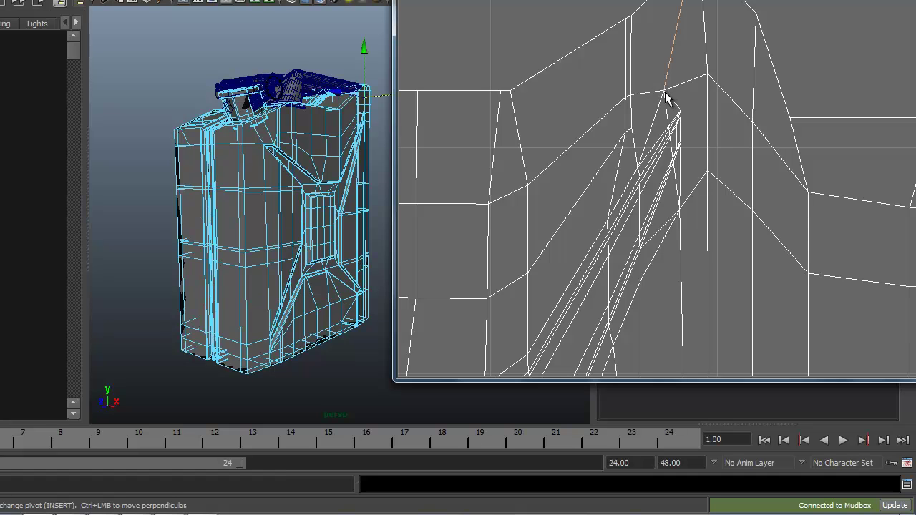
right_click_drag(665, 91, 698, 93)
left_click(665, 92)
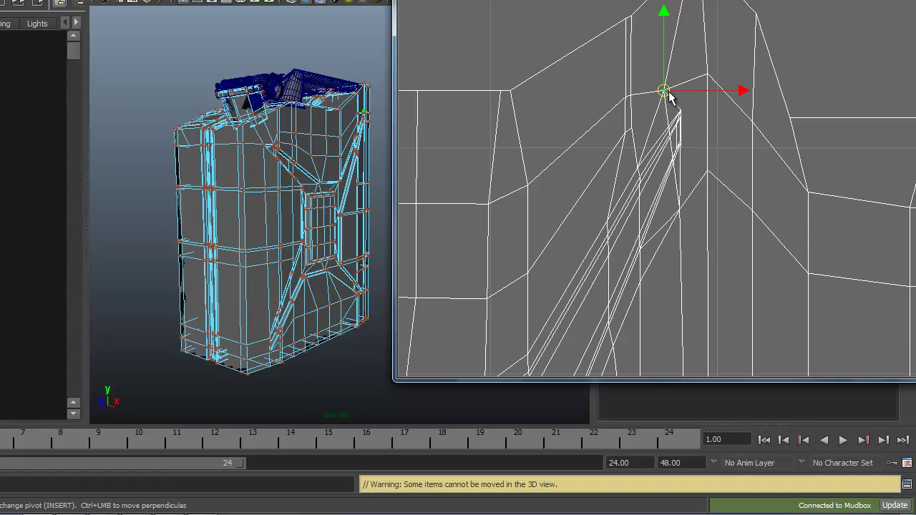
left_click_drag(665, 92, 692, 74)
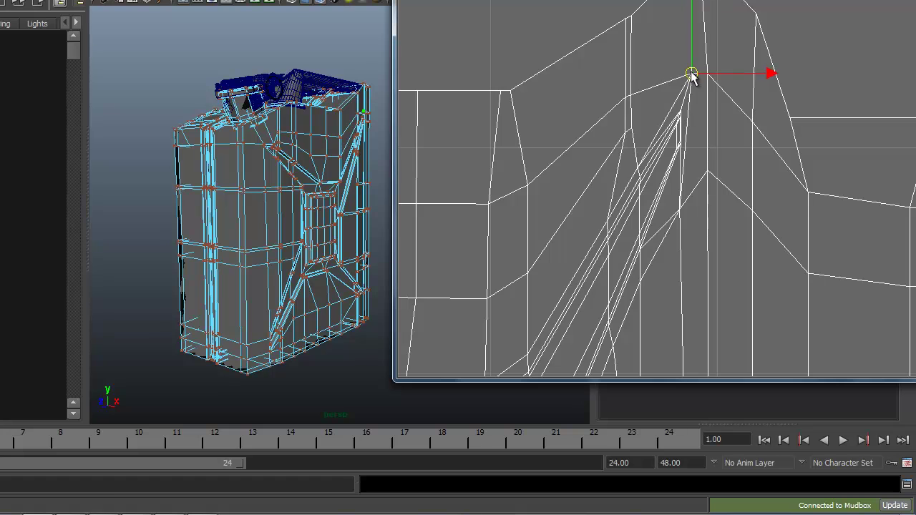
Step: Move the UV just below the groove's tip slightly up and outward to even out the surrounding faces
left_click(681, 210)
left_click_drag(680, 209, 690, 188)
right_click_drag(728, 264, 629, 256, "alt")
right_click_drag(557, 262, 683, 261, "alt")
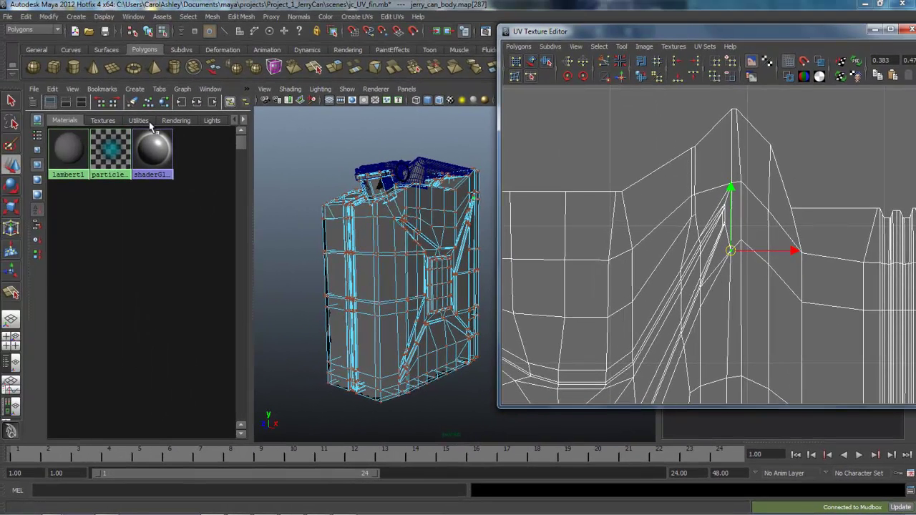
Step: Save the scene and check the options for sending it to Mudbox, without sending anything
left_click(9, 17)
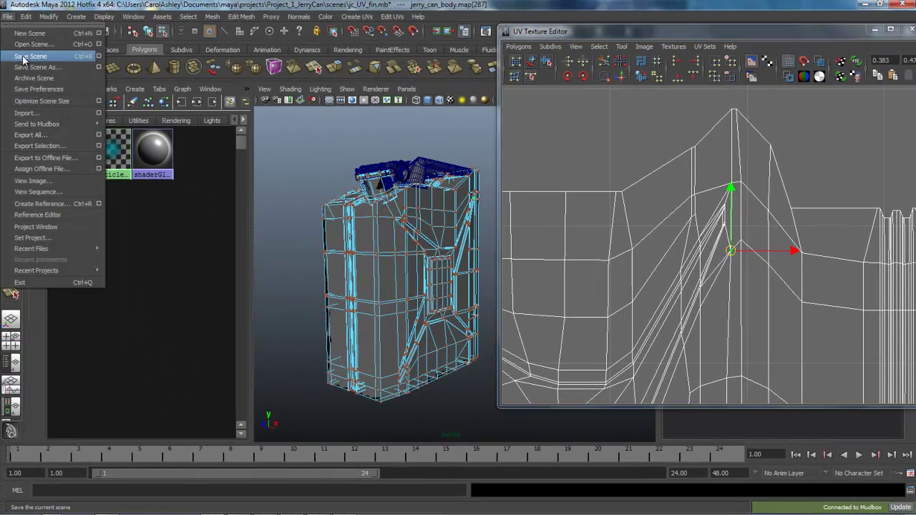
left_click(24, 56)
left_click(7, 17)
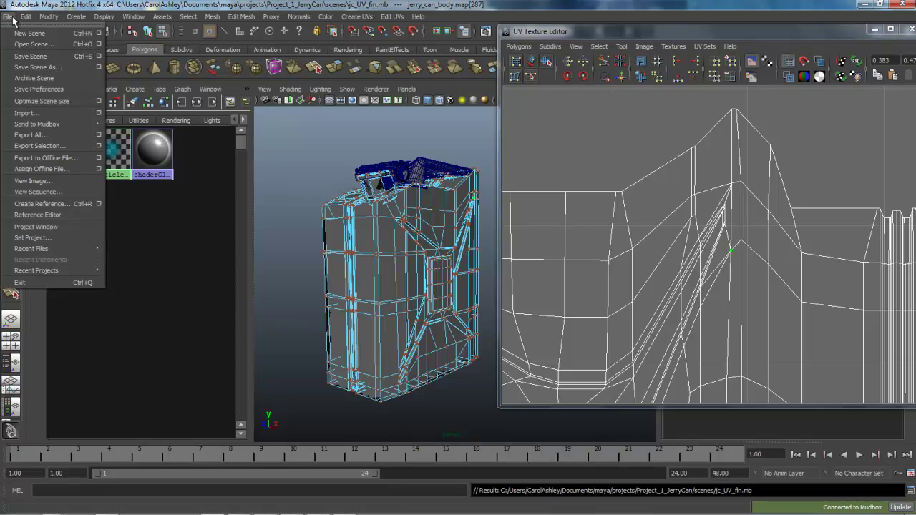
mouse_move(44, 126)
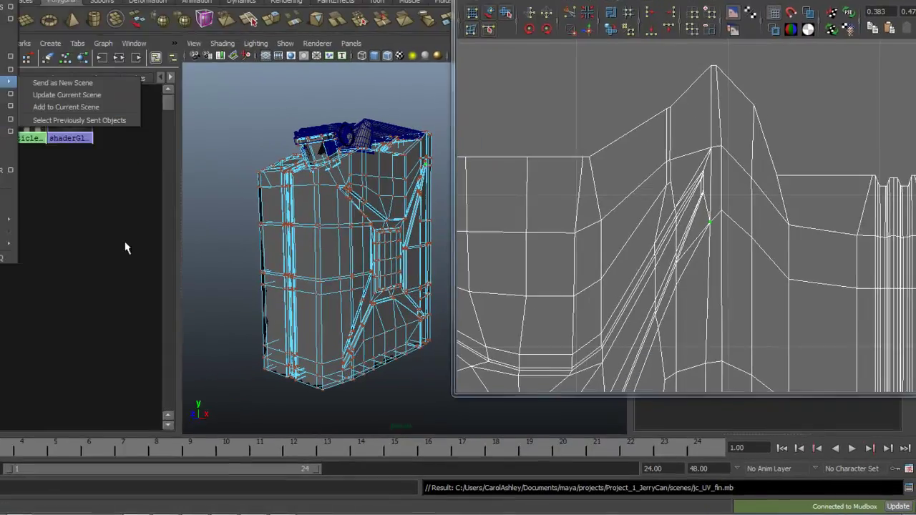
left_click(126, 249)
Step: Examine the lower part of the side shell's UVs, around the end of the lower diagonal groove, for pinched or overlapping faces
right_click_drag(768, 278, 530, 280, "alt")
middle_click_drag(645, 344, 619, 243, "alt")
right_click_drag(500, 245, 643, 245, "alt")
middle_click_drag(614, 296, 603, 170, "alt")
right_click_drag(556, 213, 748, 223, "alt")
middle_click_drag(608, 262, 665, 218, "alt")
right_click_drag(529, 219, 688, 226, "alt")
middle_click_drag(594, 259, 608, 207, "alt")
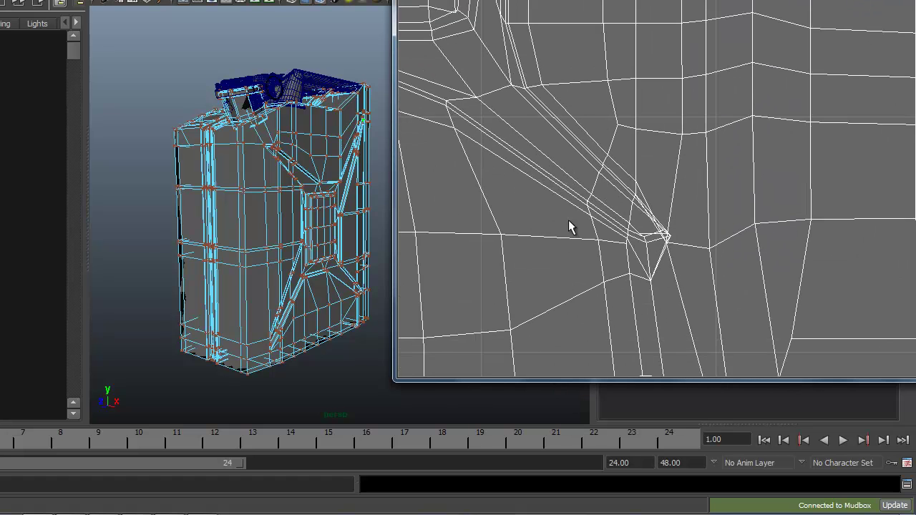
right_click_drag(570, 222, 673, 230, "alt")
right_click_drag(788, 249, 660, 245, "alt")
right_click_drag(597, 247, 477, 255, "alt")
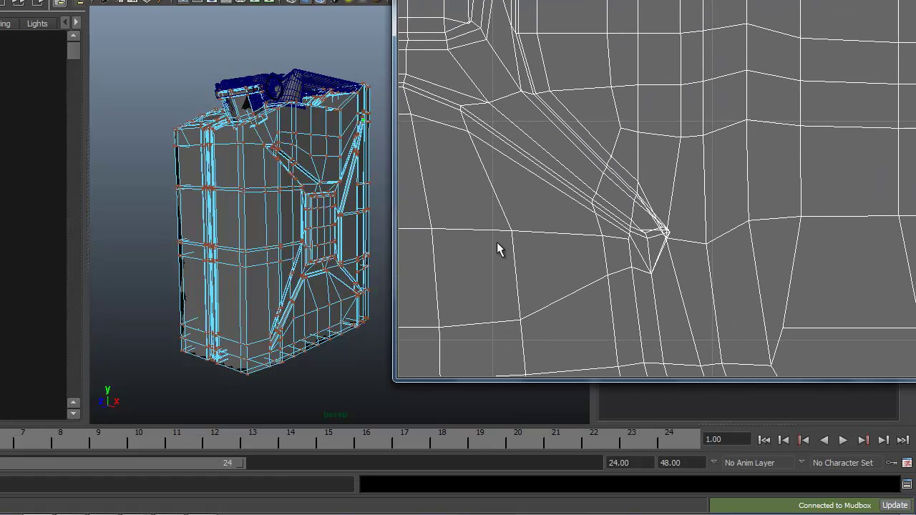